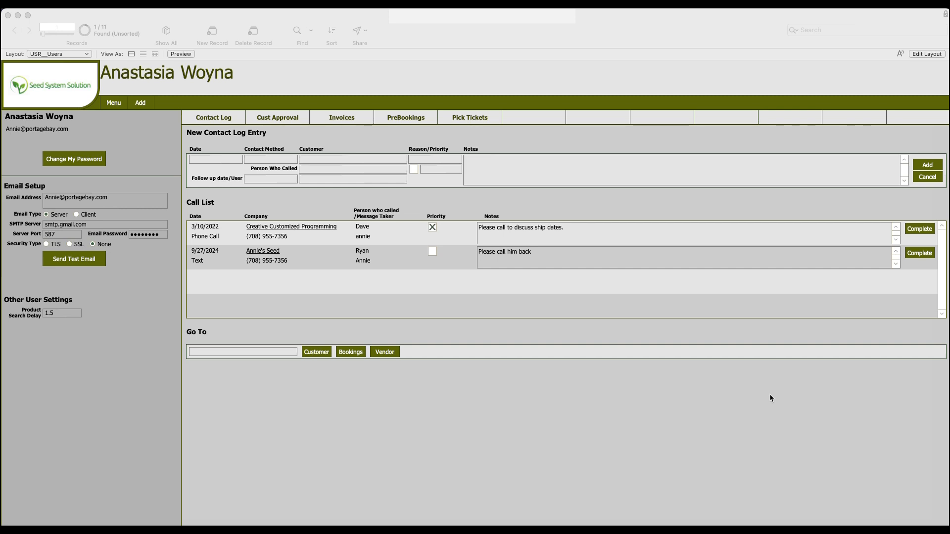
Open the Discounts section of the system settings
click(718, 412)
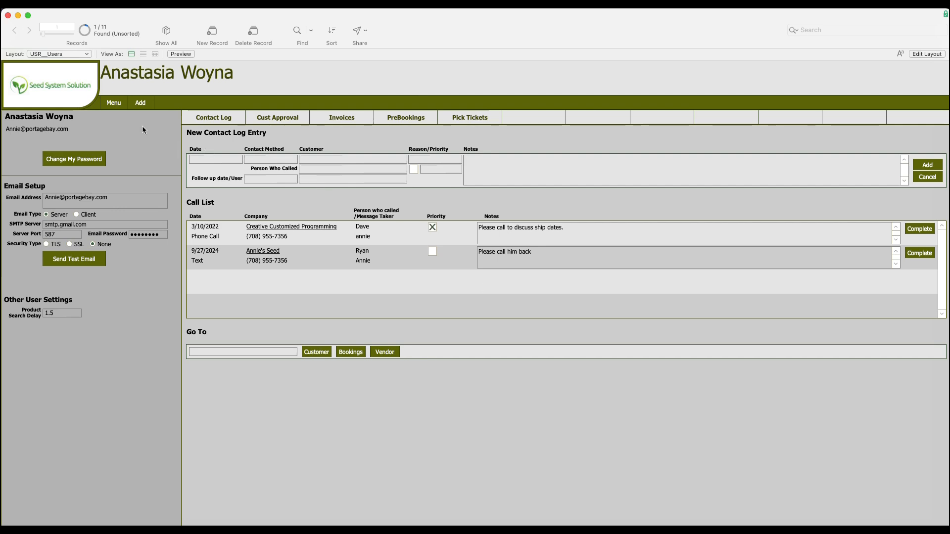
click(120, 106)
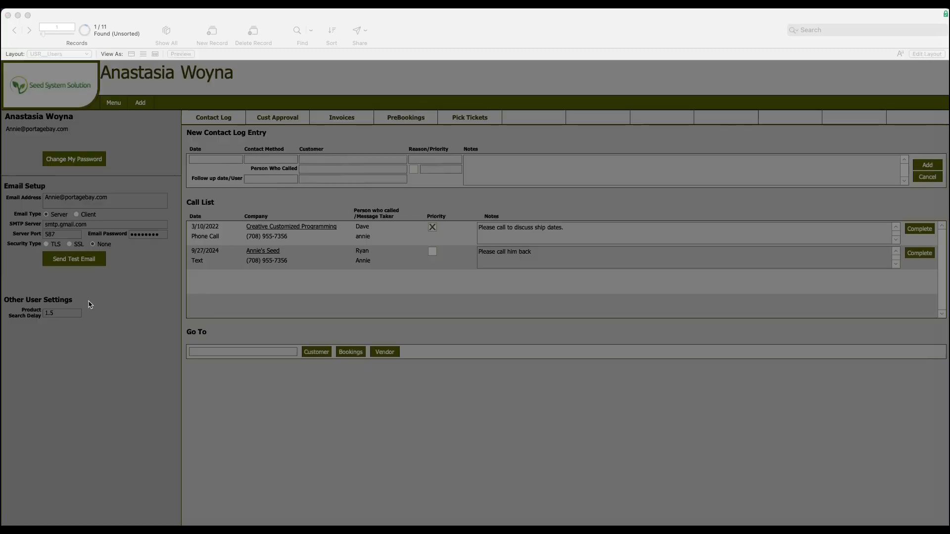
click(93, 284)
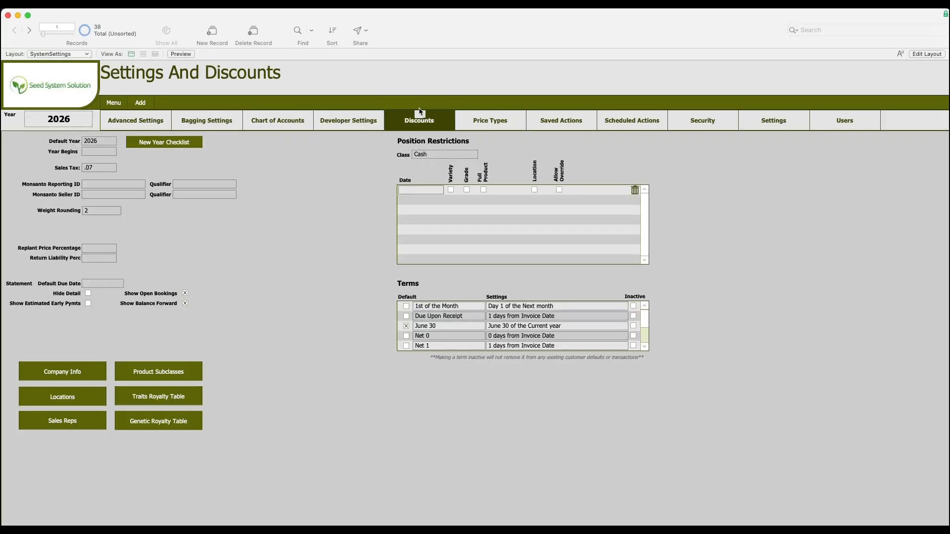
click(421, 127)
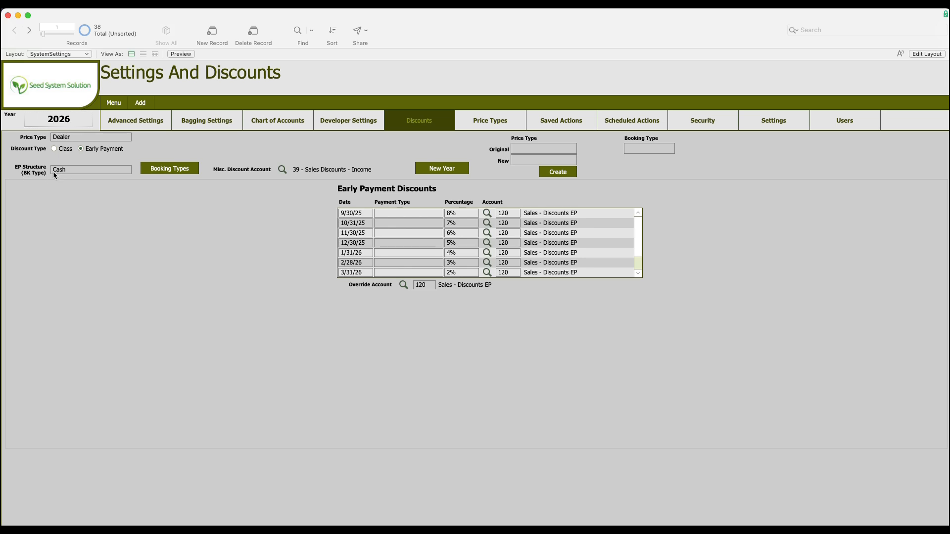
Open the Booking Types list and review the booking types and their active flags
click(168, 173)
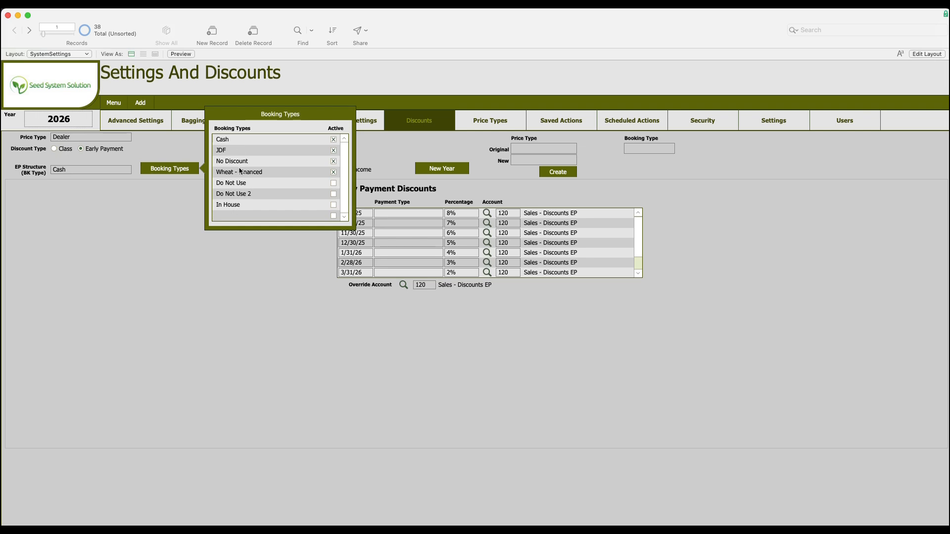
click(237, 206)
click(242, 216)
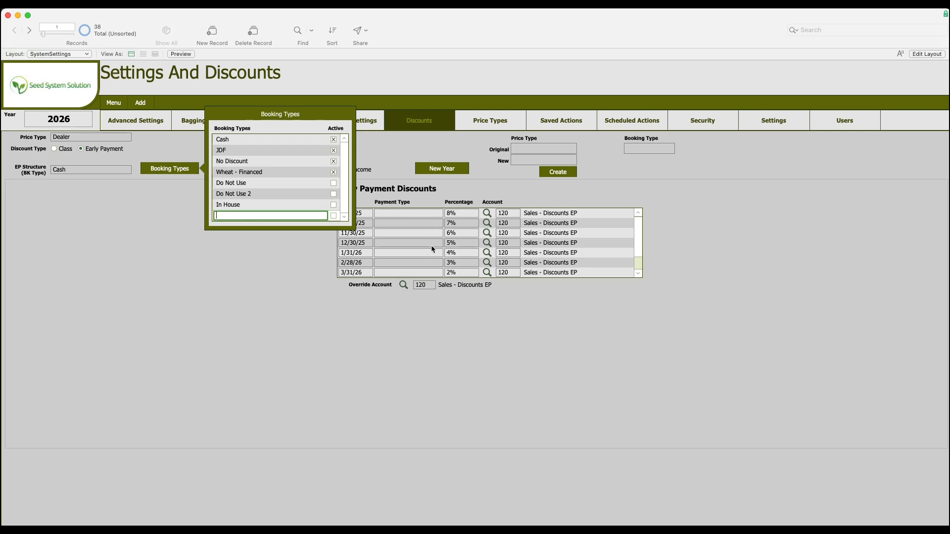
click(159, 149)
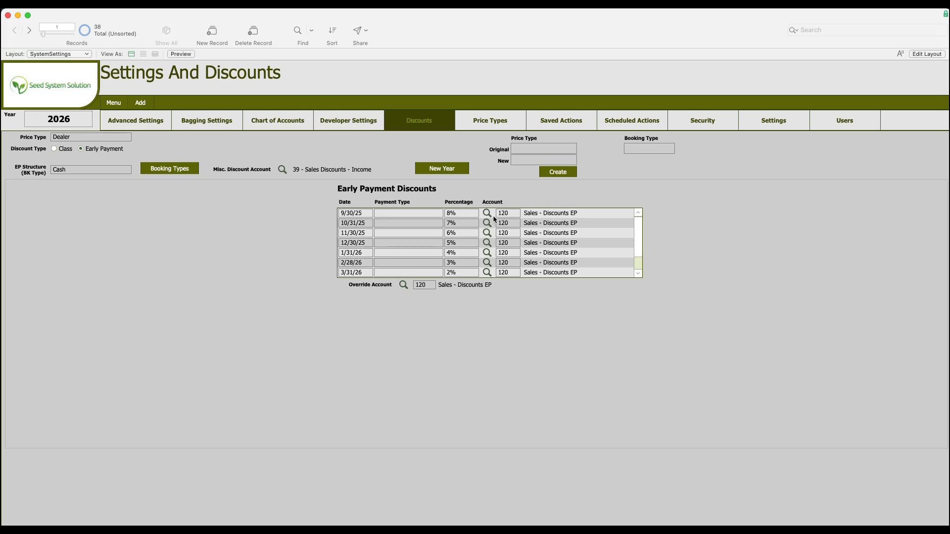
Review the Cash early payment discount schedule, including the payment type options and discount dates
click(421, 212)
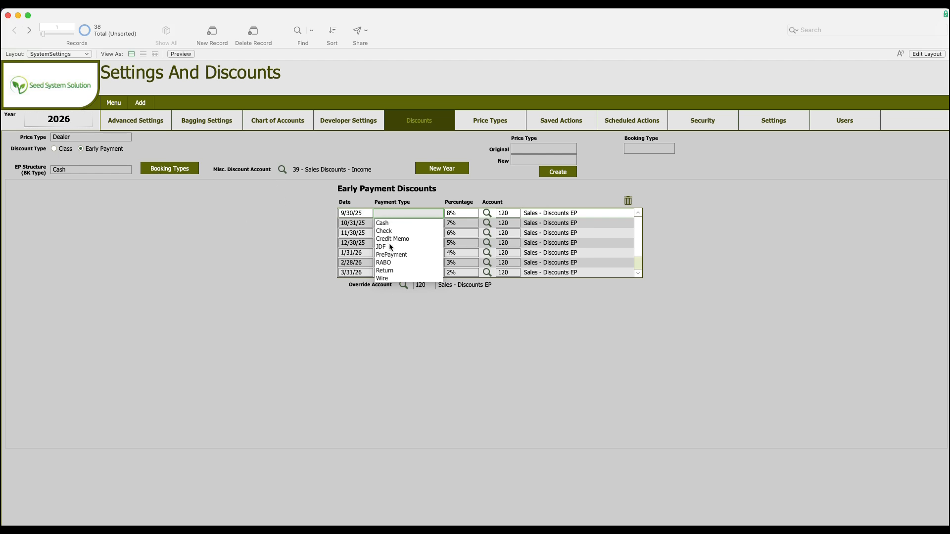
click(285, 245)
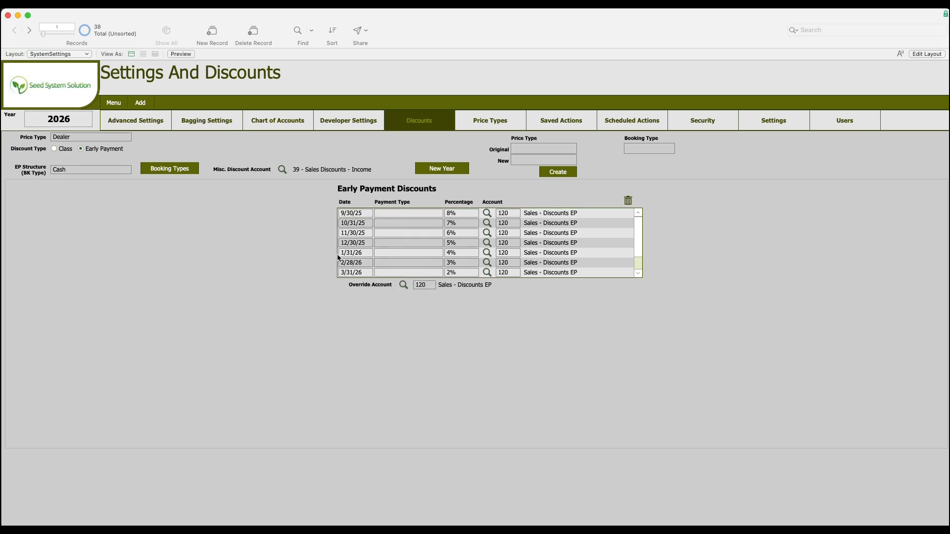
scroll(415, 251, down, 2)
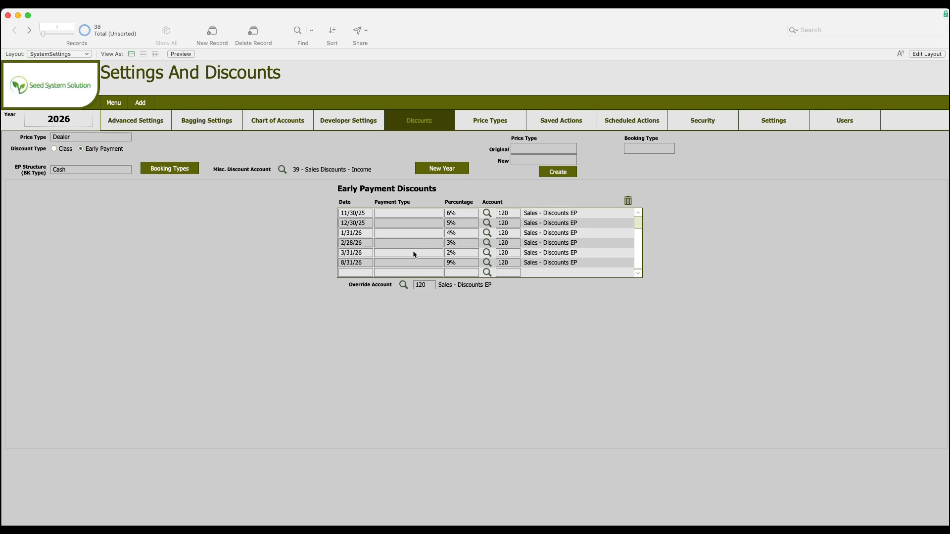
scroll(382, 262, up, 1)
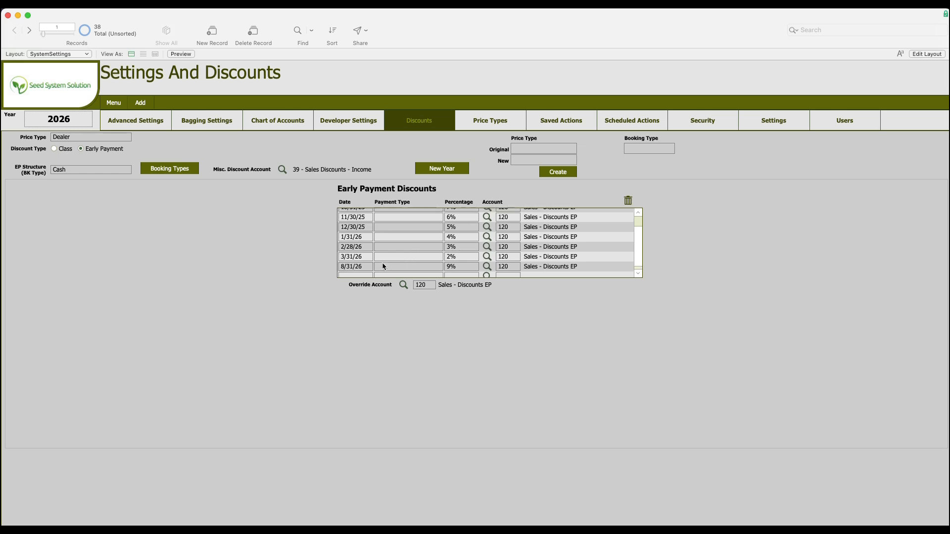
click(343, 269)
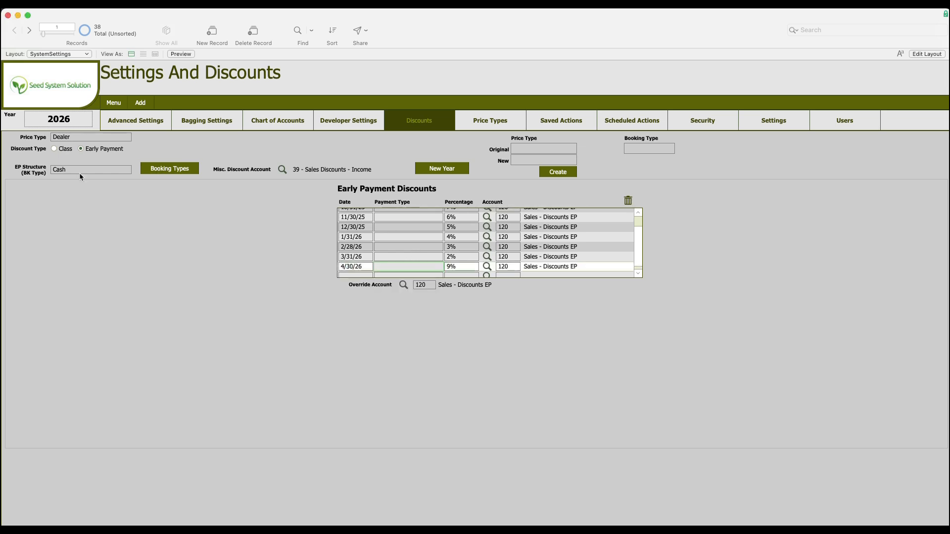
Switch the EP structure to JDF to view its early payment discount schedule
click(80, 175)
click(73, 191)
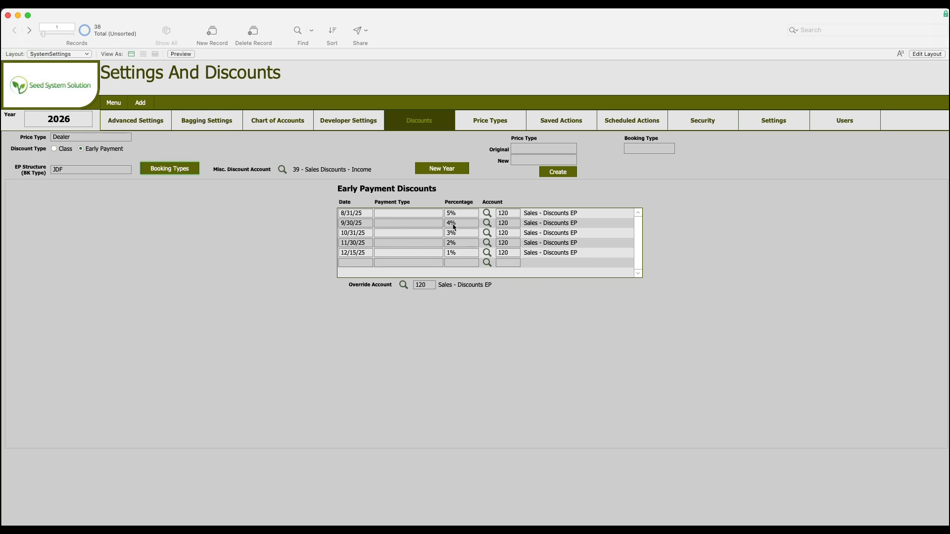
Switch the EP structure back to Cash
click(92, 168)
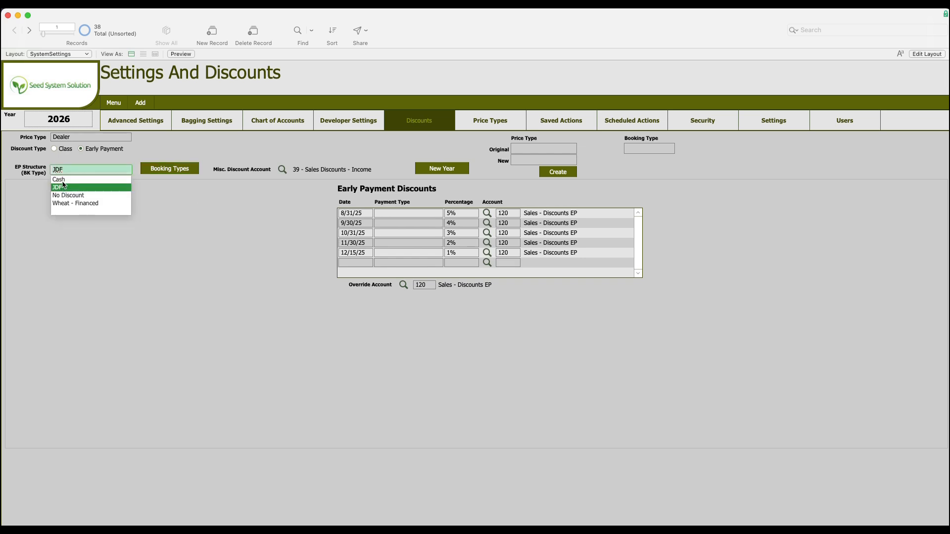
click(61, 180)
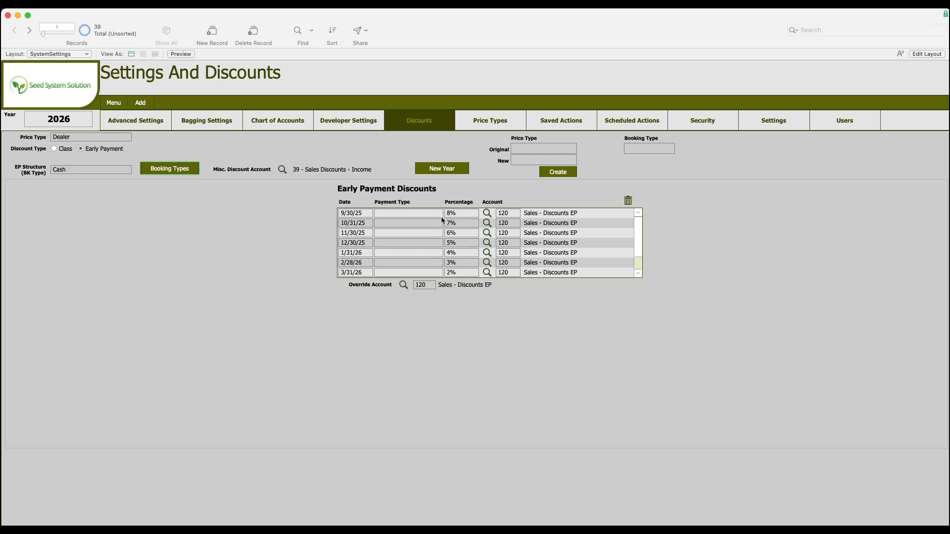
click(97, 169)
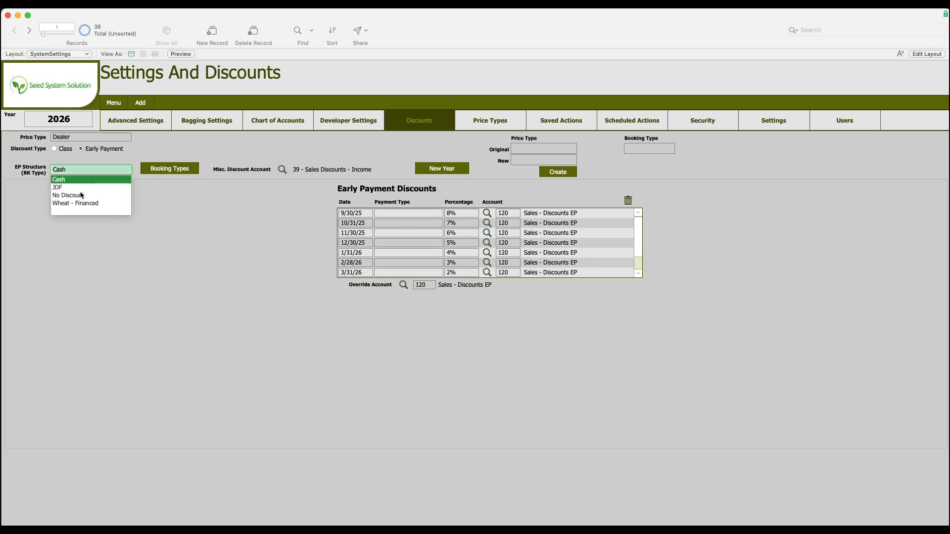
key(Escape)
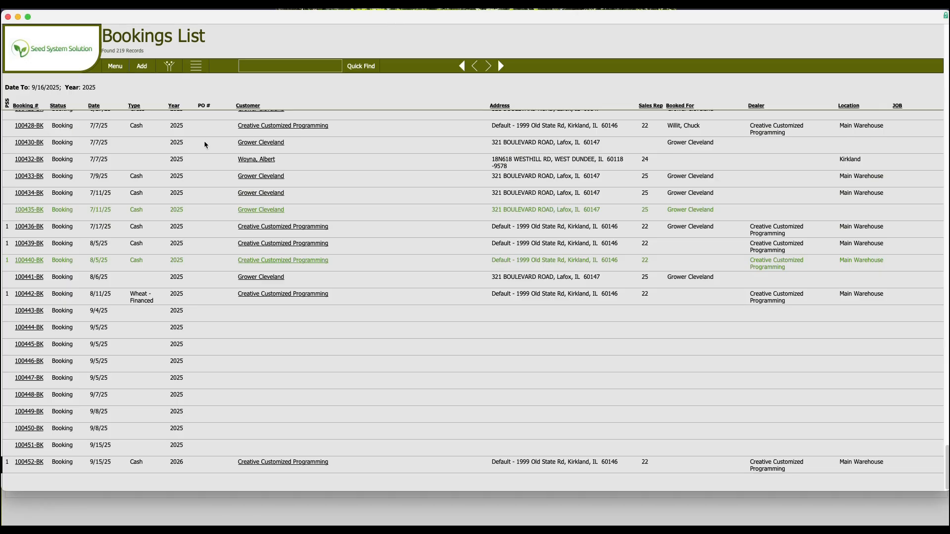
Open booking 100452-BK and view its Early Pay discounts
click(36, 465)
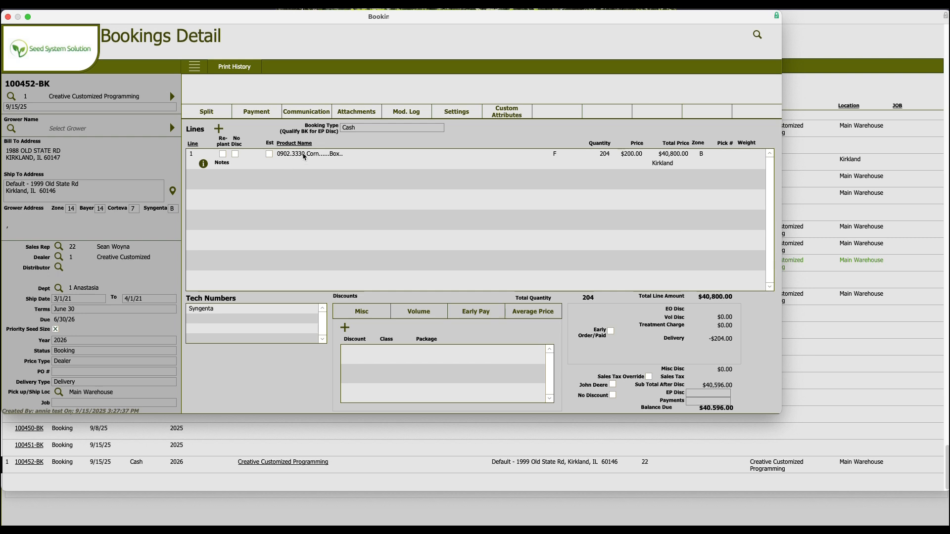
click(466, 315)
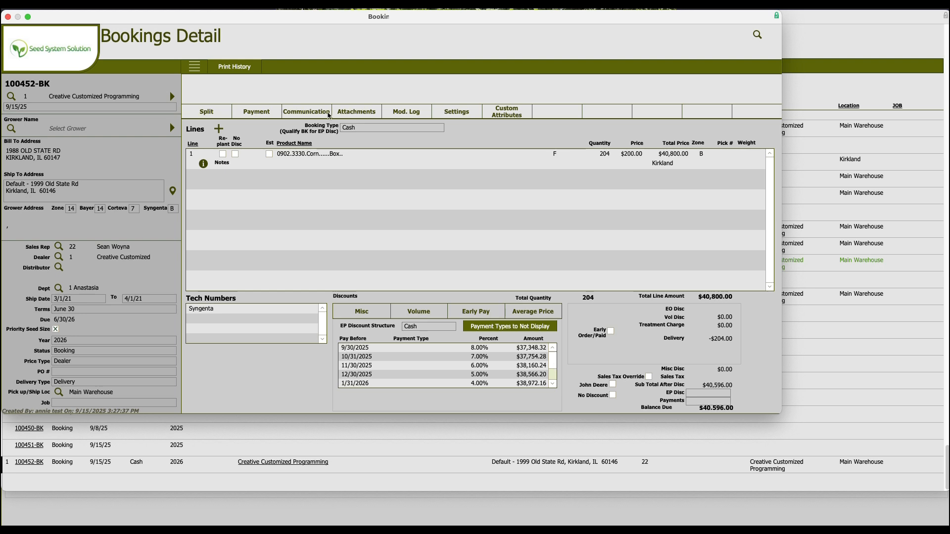
Change the booking type of booking 100452-BK to JDF and close the booking
click(371, 131)
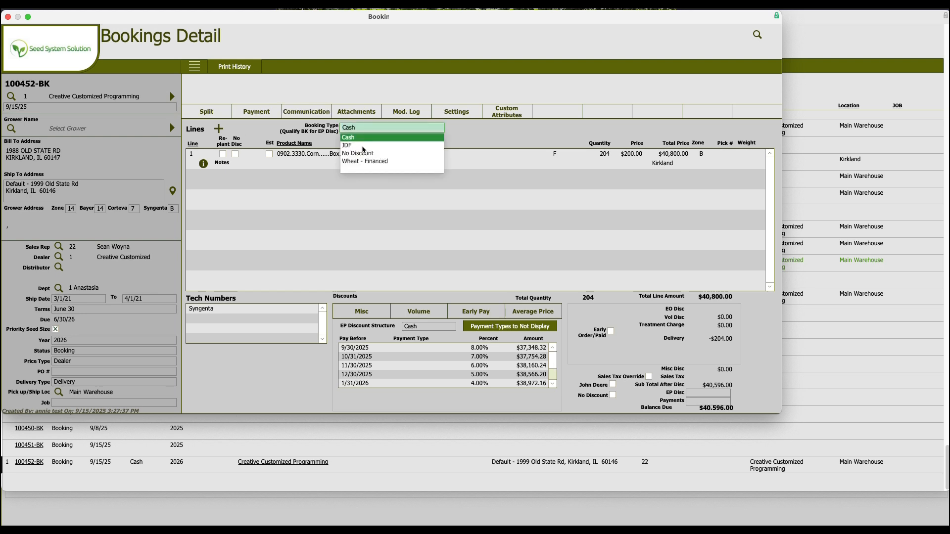
click(358, 140)
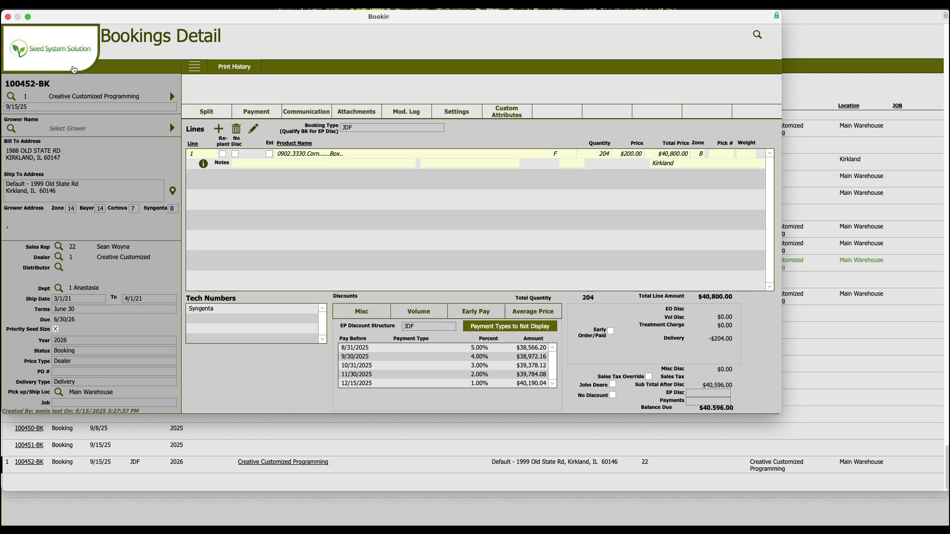
click(73, 70)
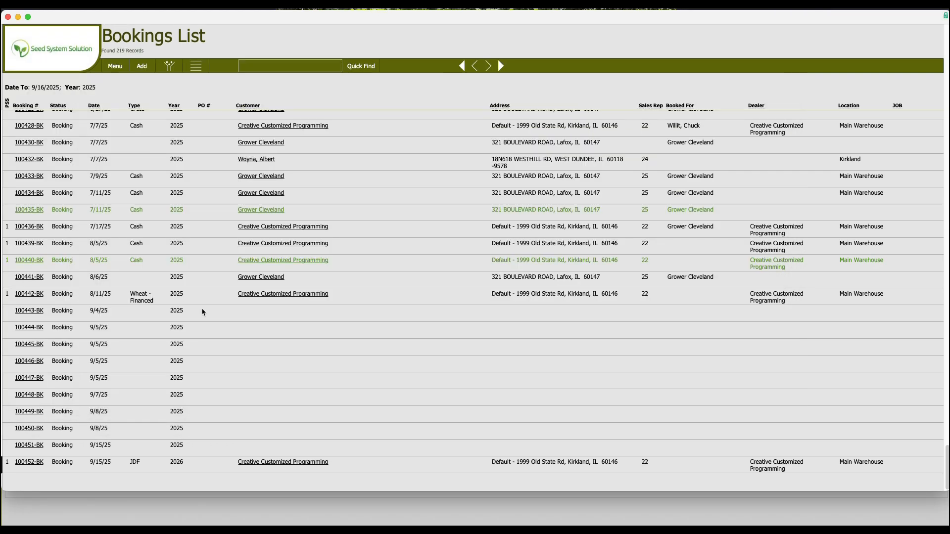
Start a new payment for Creative Customized Programming from its invoices and payments section
click(275, 466)
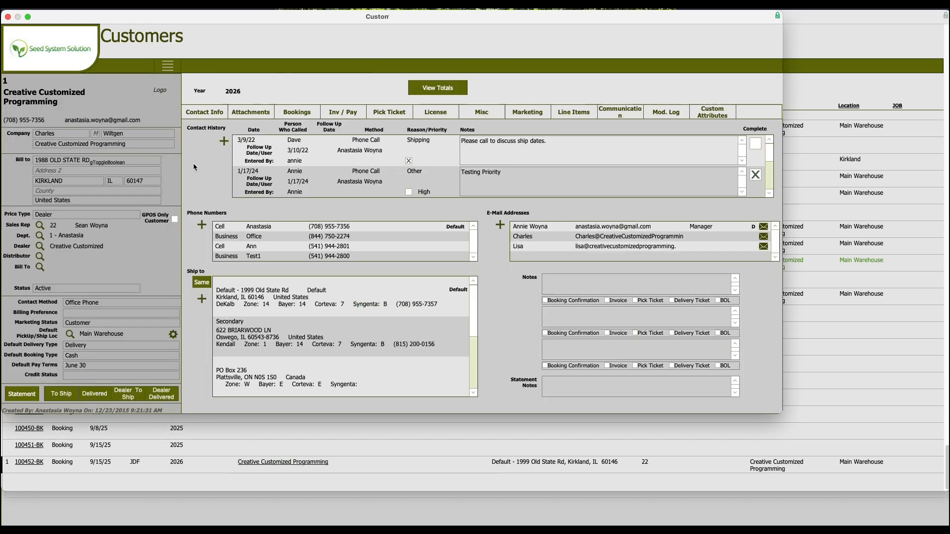
click(347, 118)
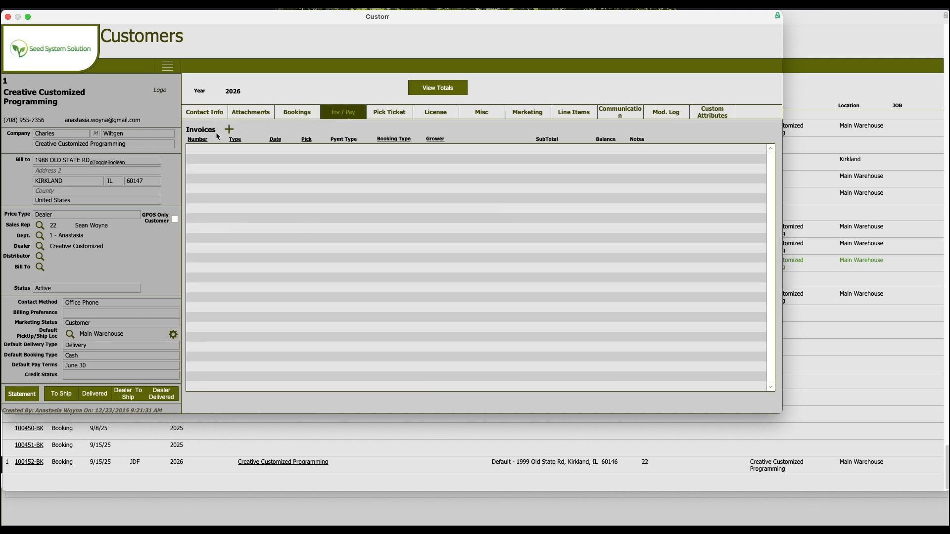
click(230, 131)
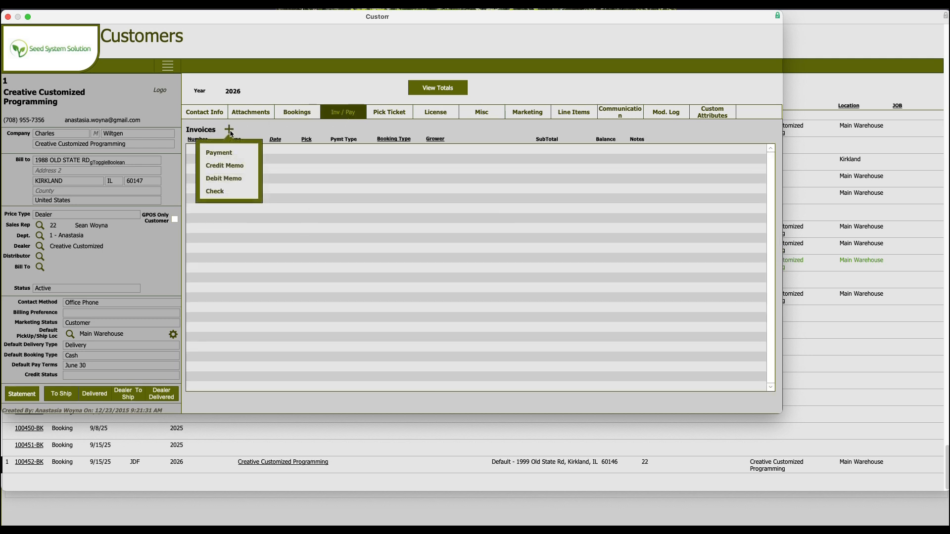
click(224, 157)
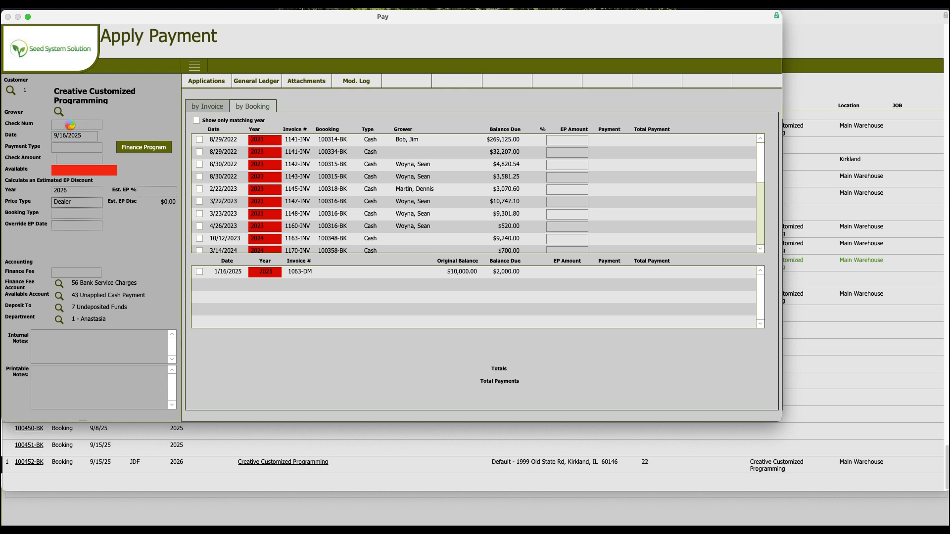
Enter check number 1234 and set the payment type to JDF
text(1234)
click(70, 146)
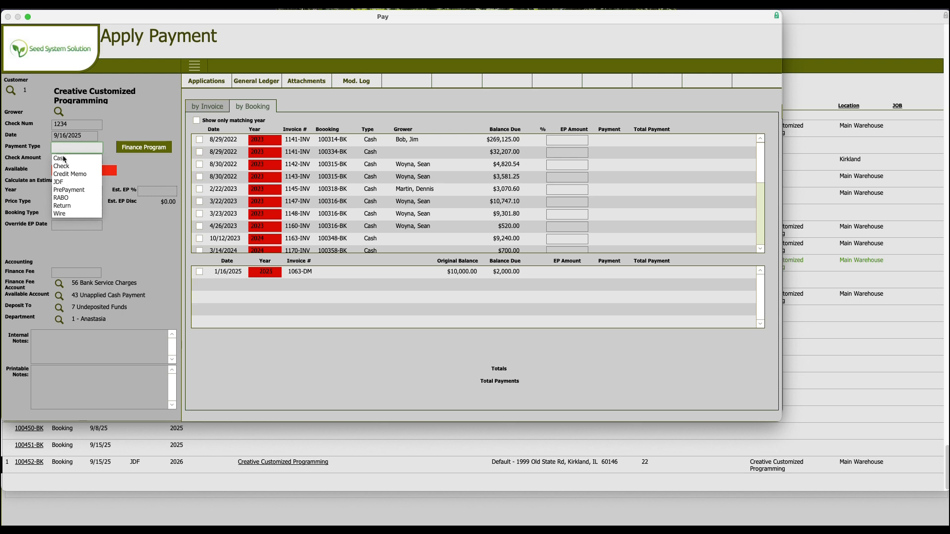
click(60, 182)
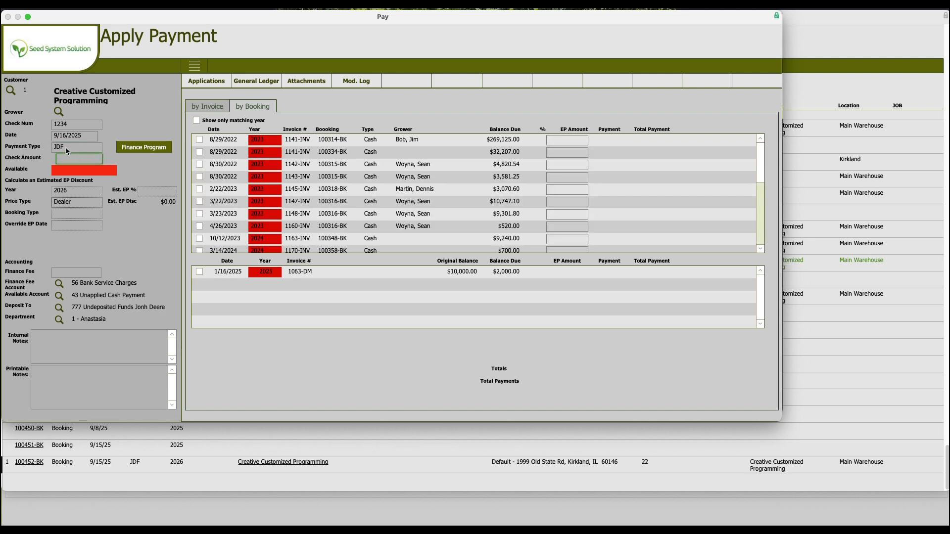
Open the Finance Program panel and examine its company, program name, invoice and fee fields
click(149, 149)
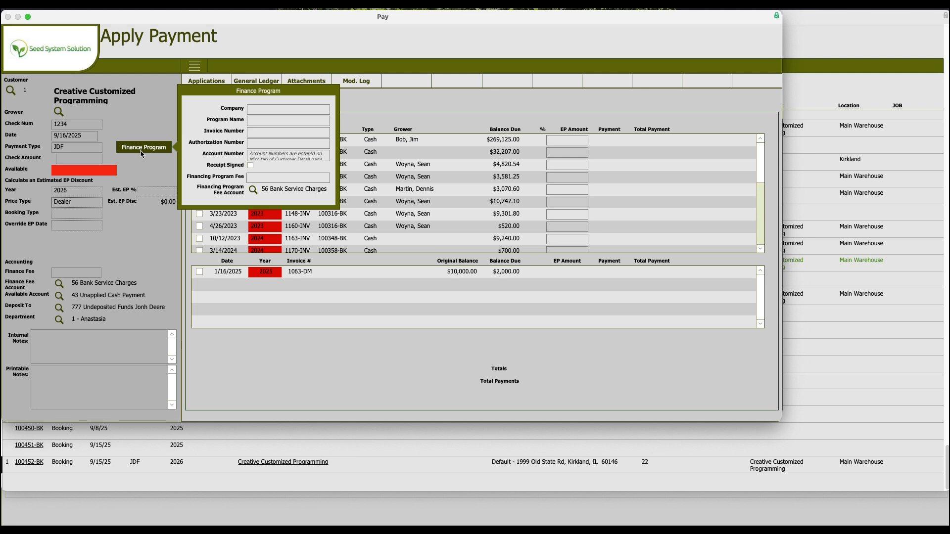
click(277, 110)
click(262, 111)
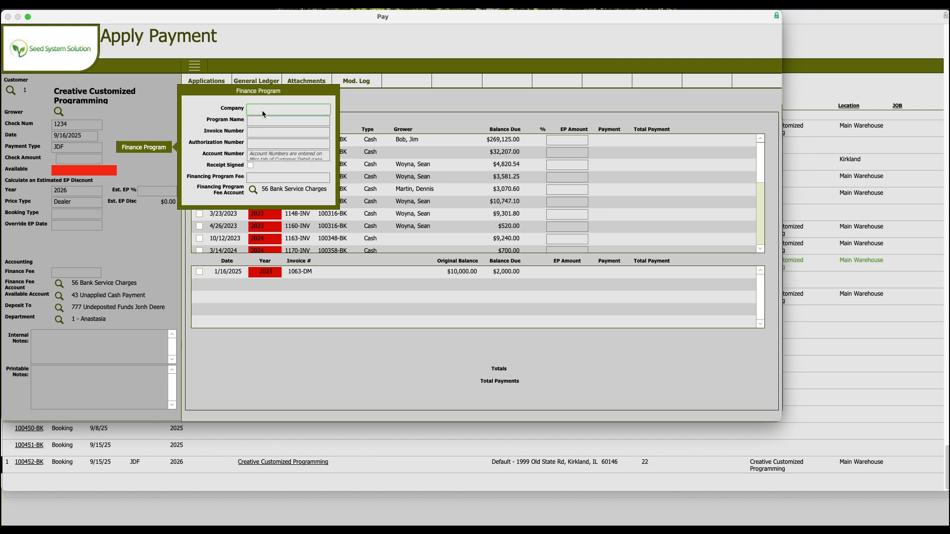
click(256, 123)
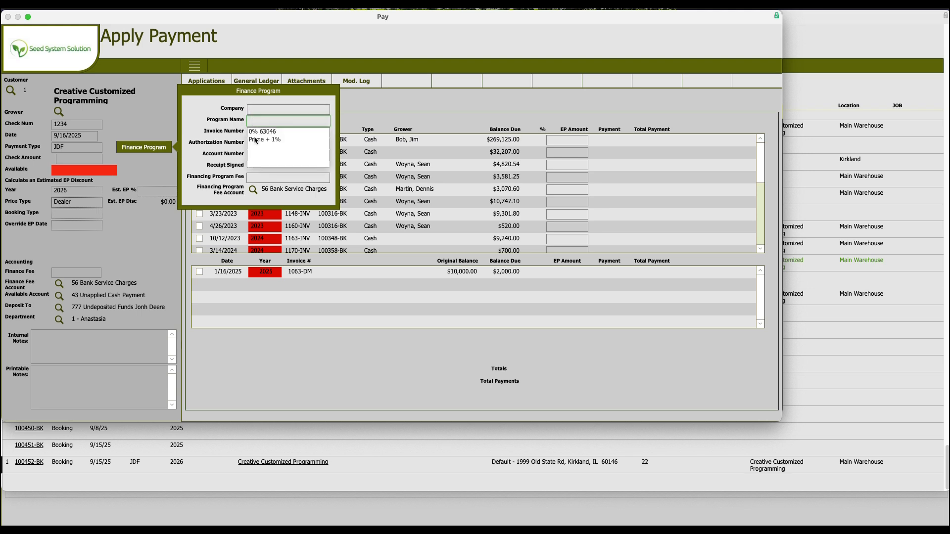
click(255, 121)
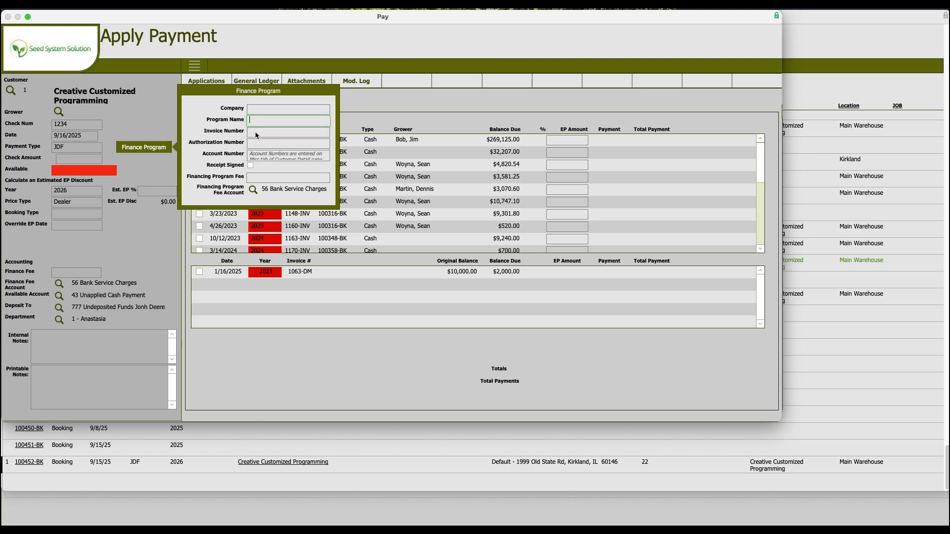
click(255, 135)
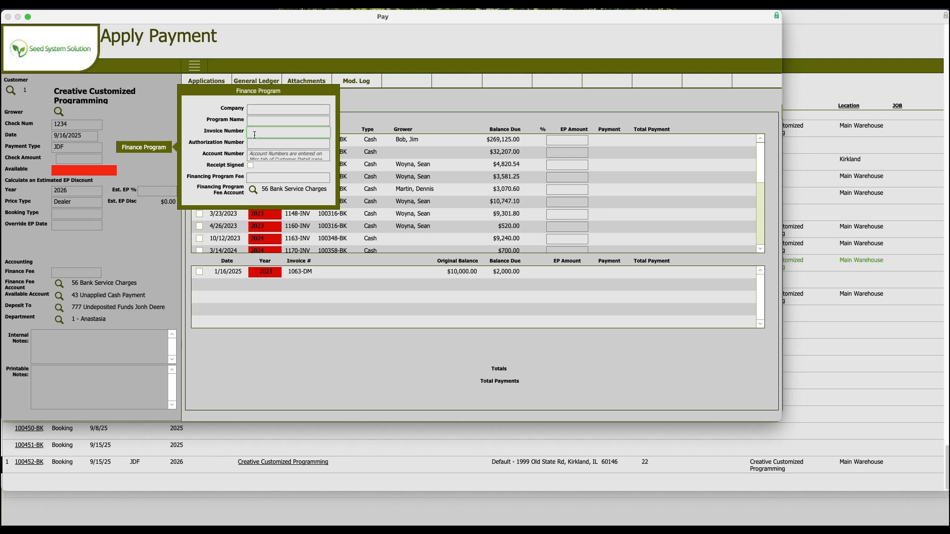
click(255, 144)
click(257, 157)
click(282, 179)
click(86, 163)
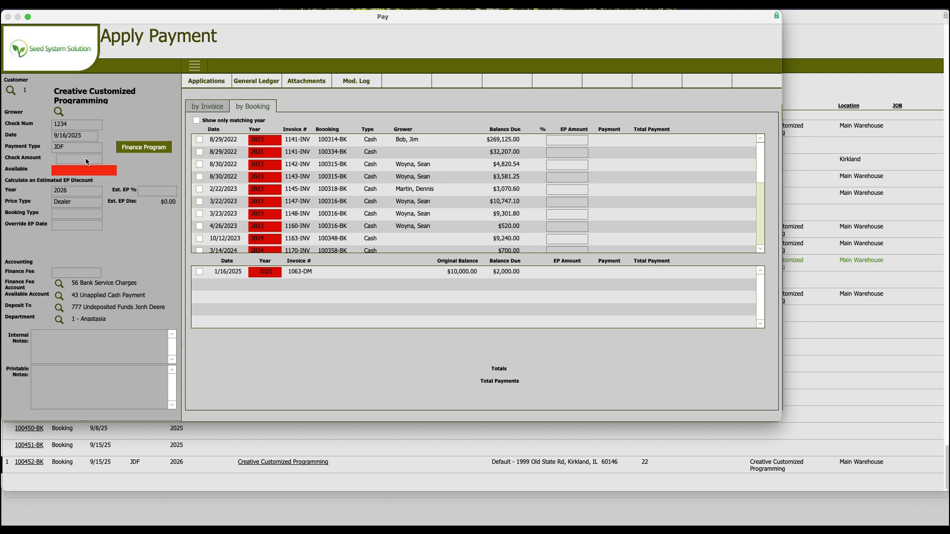
Set the check amount to $10,000.00
click(85, 160)
text(000)
click(80, 273)
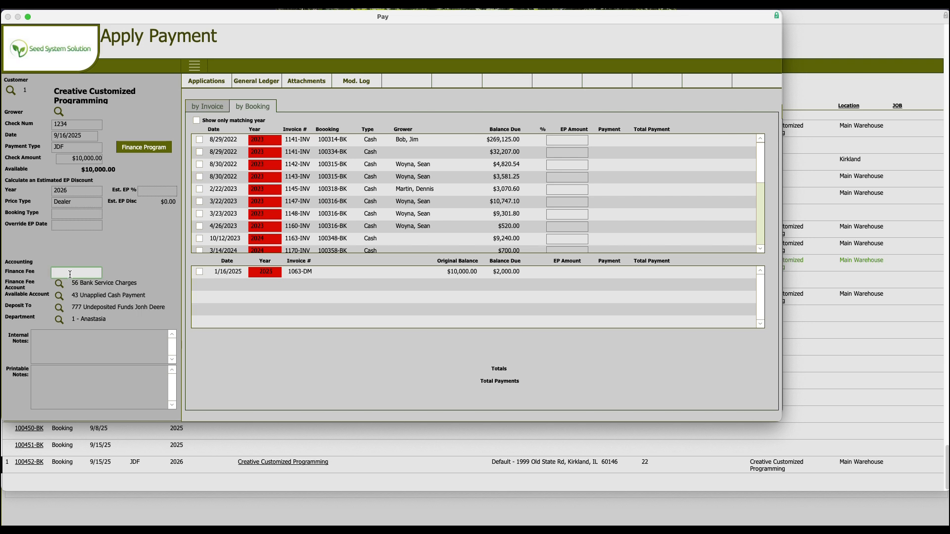
Set the finance fee to 1000 and the booking type to JDF
text(1000)
click(55, 216)
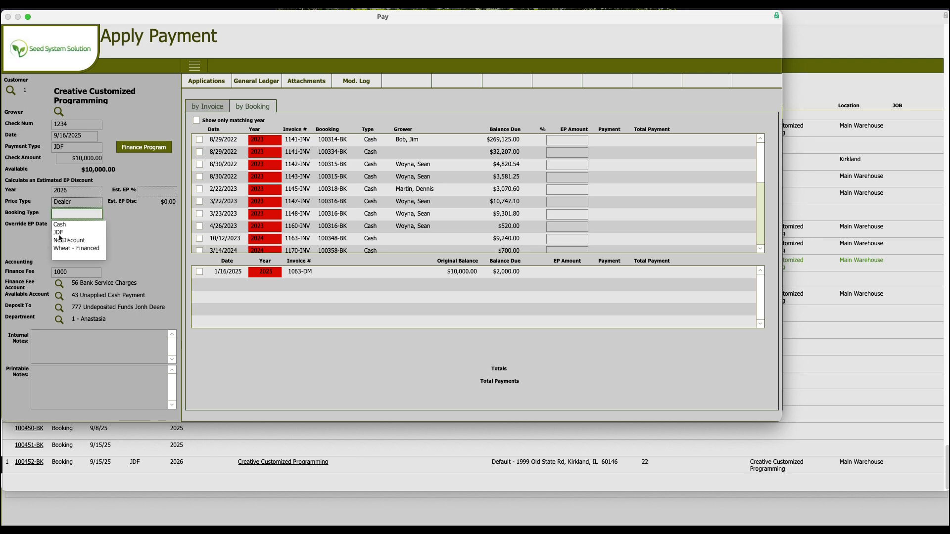
click(61, 234)
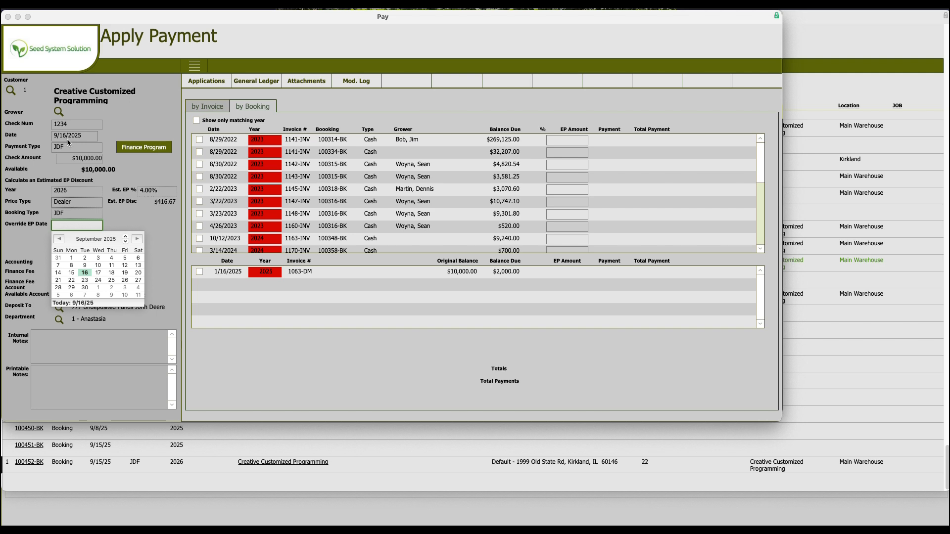
Set the override EP date to 8/1/2025
click(59, 238)
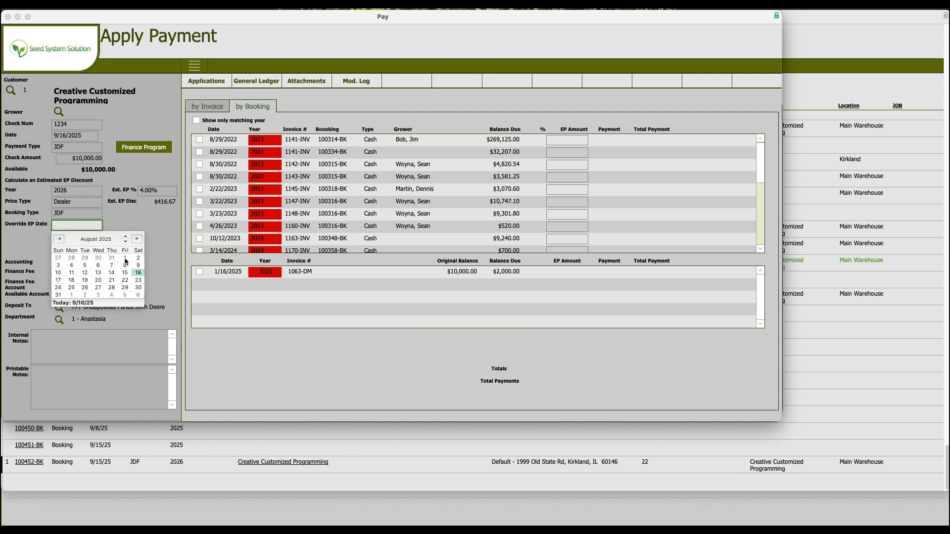
click(125, 258)
key(Tab)
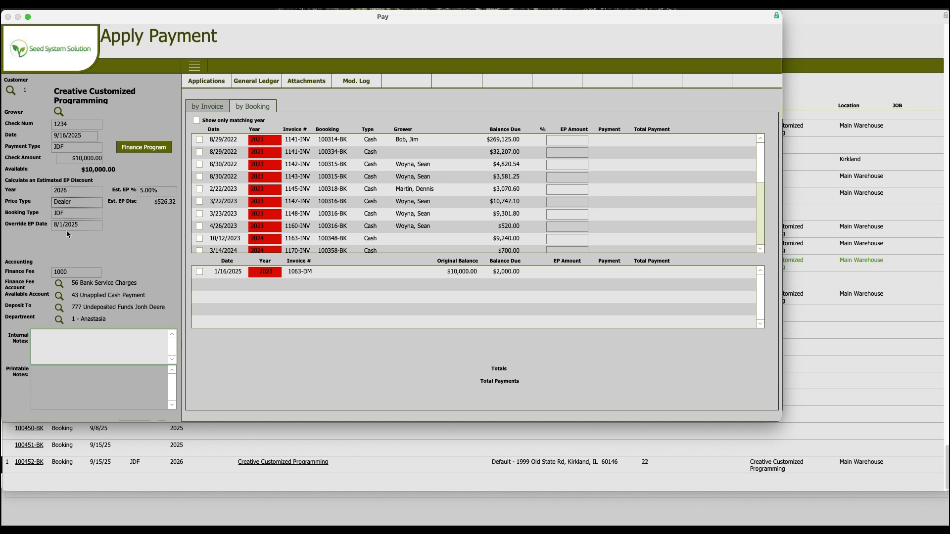
click(61, 229)
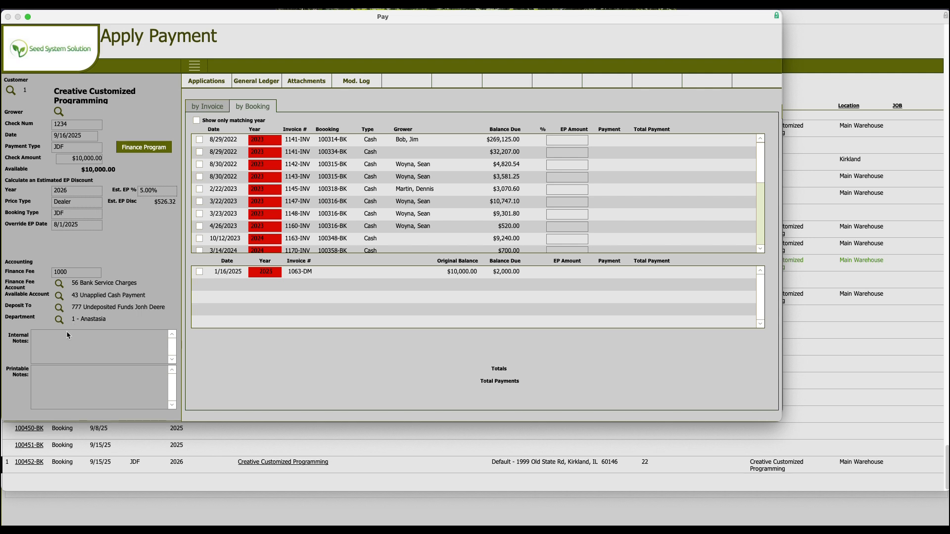
Review the customer's open invoices in both the by Invoice and by Booking lists
click(55, 340)
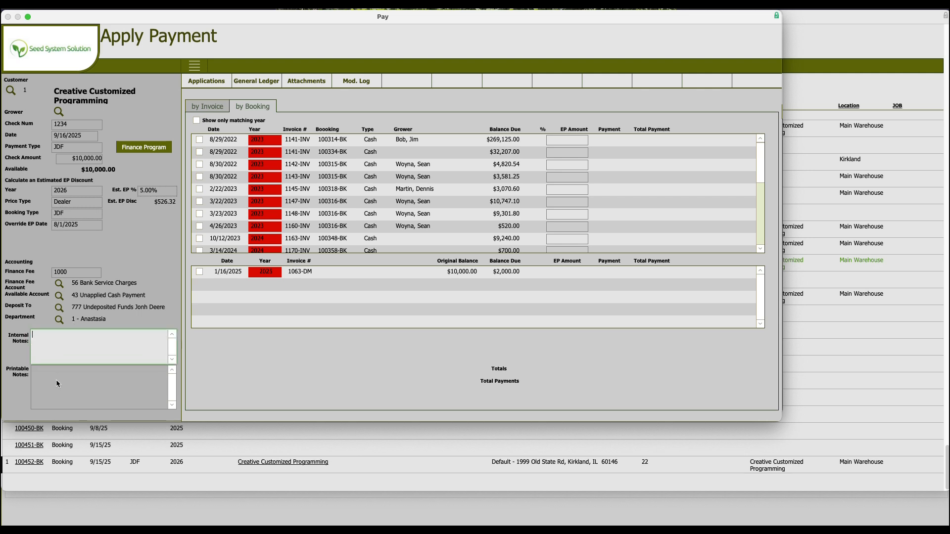
click(51, 395)
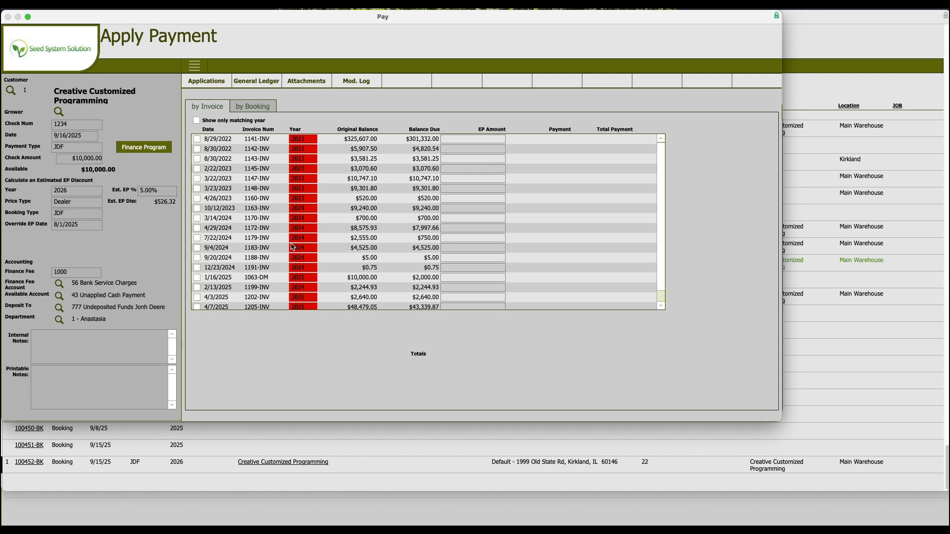
scroll(273, 297, down, 1)
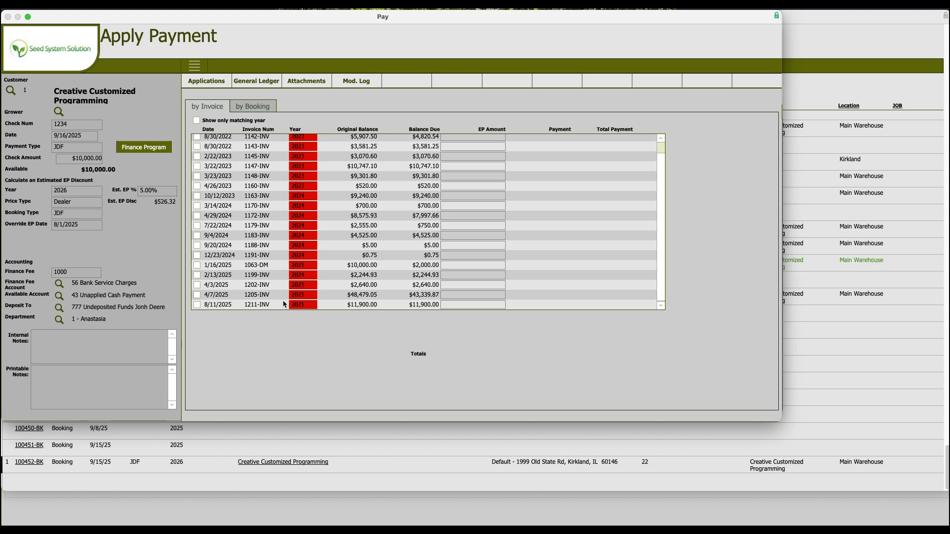
scroll(284, 304, up, 2)
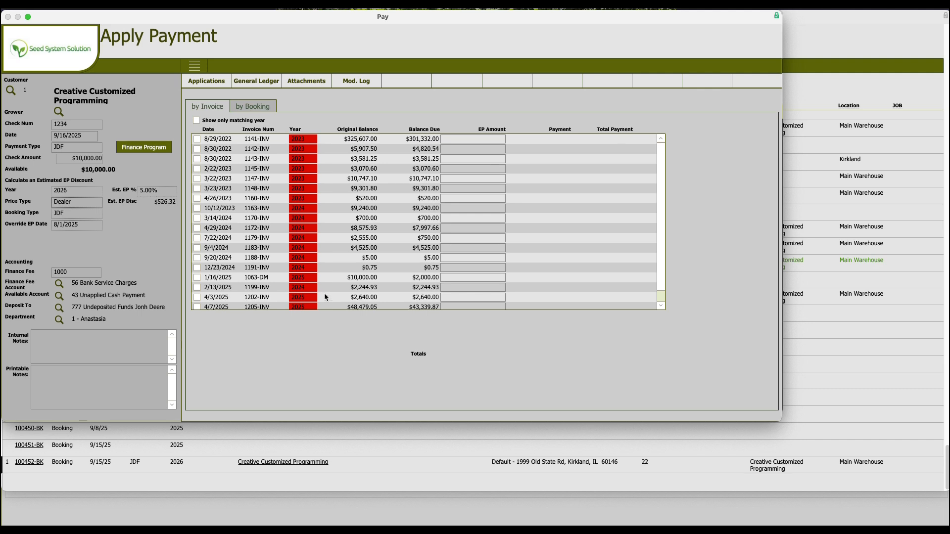
scroll(242, 292, down, 1)
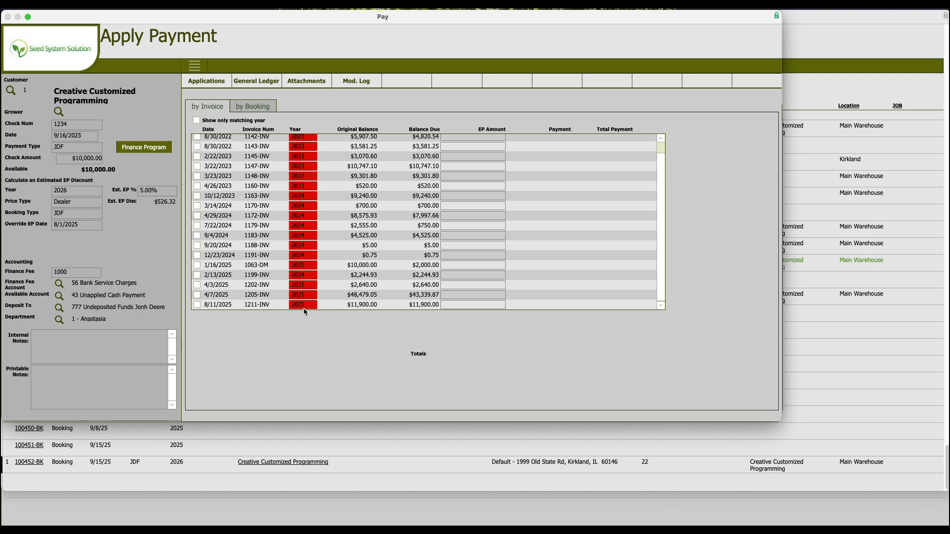
click(303, 264)
click(259, 107)
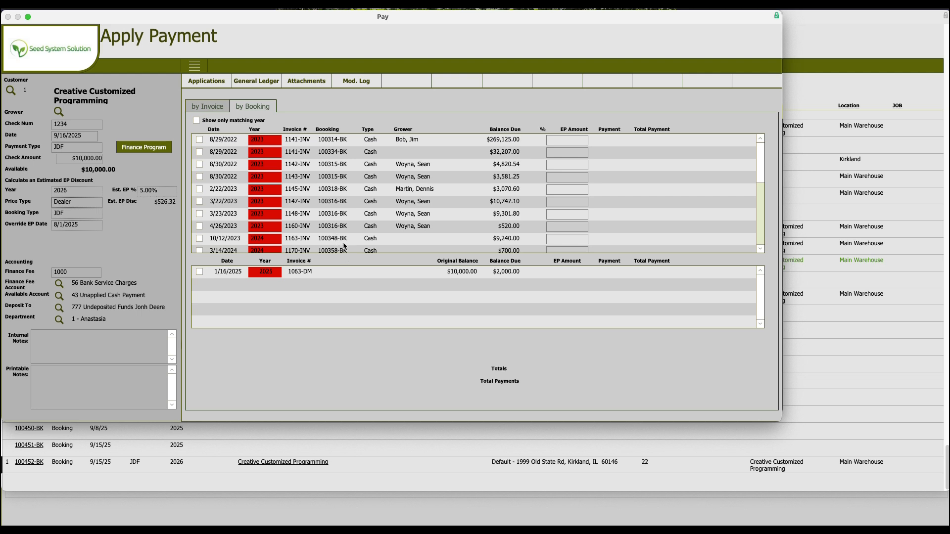
scroll(344, 247, down, 1)
scroll(345, 246, down, 3)
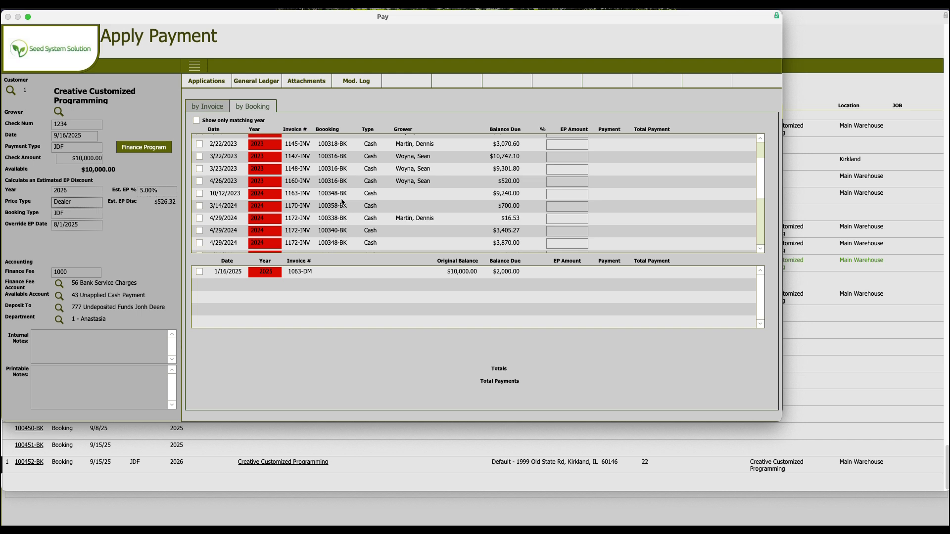
scroll(373, 198, down, 1)
scroll(374, 201, down, 5)
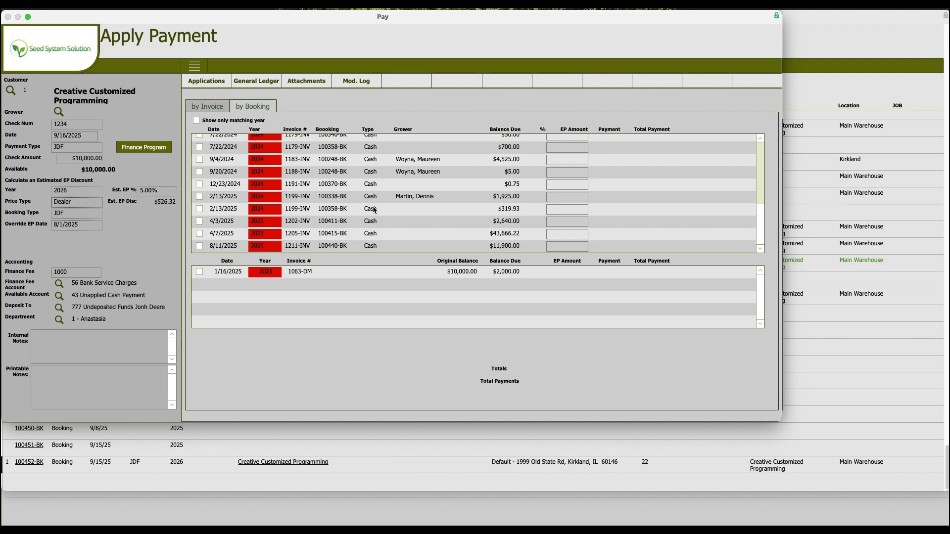
scroll(373, 211, up, 3)
scroll(374, 220, down, 3)
click(207, 109)
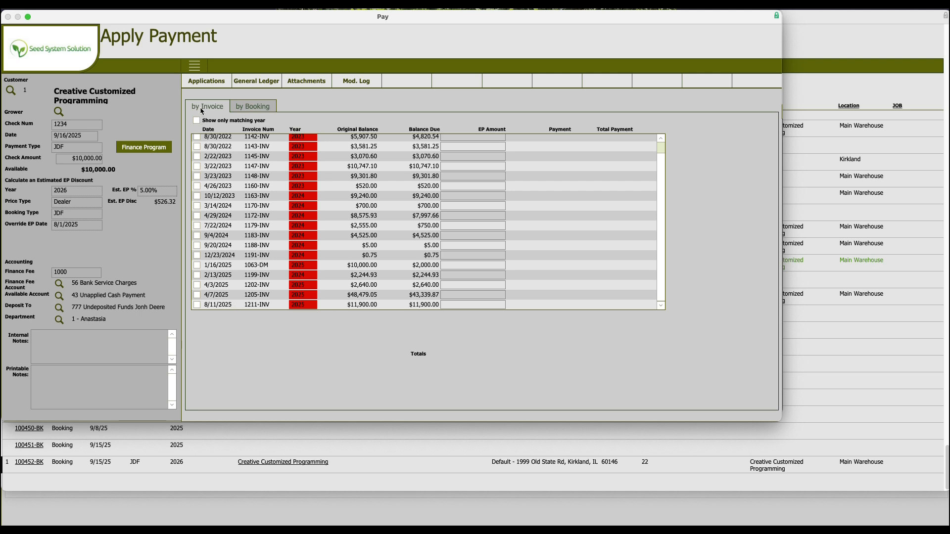
click(252, 106)
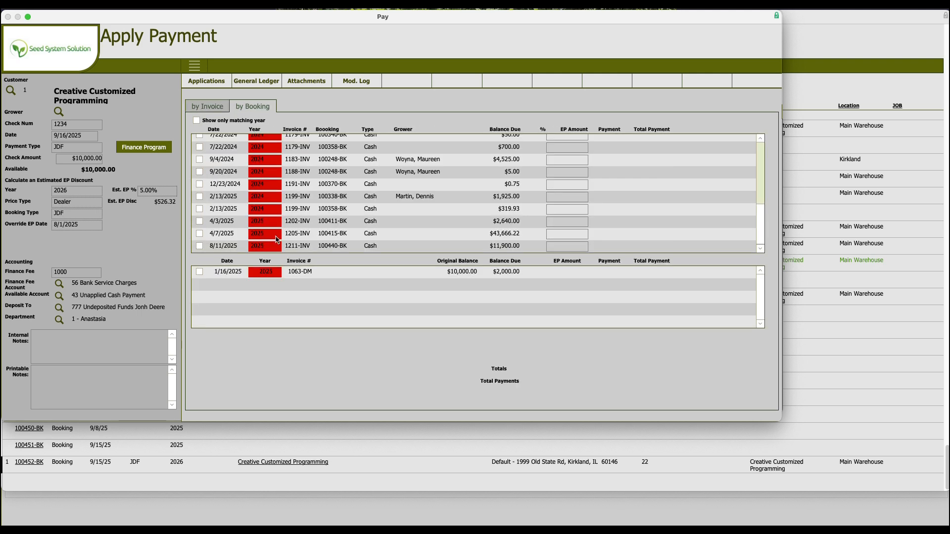
Try applying the payment to invoice 1211-INV on booking 100440-BK with a 1% early payment discount
click(199, 246)
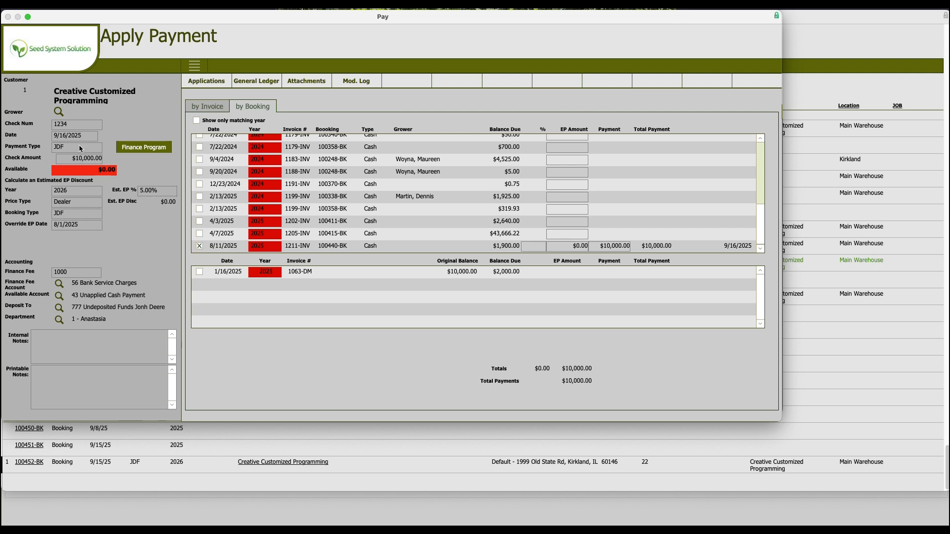
click(541, 250)
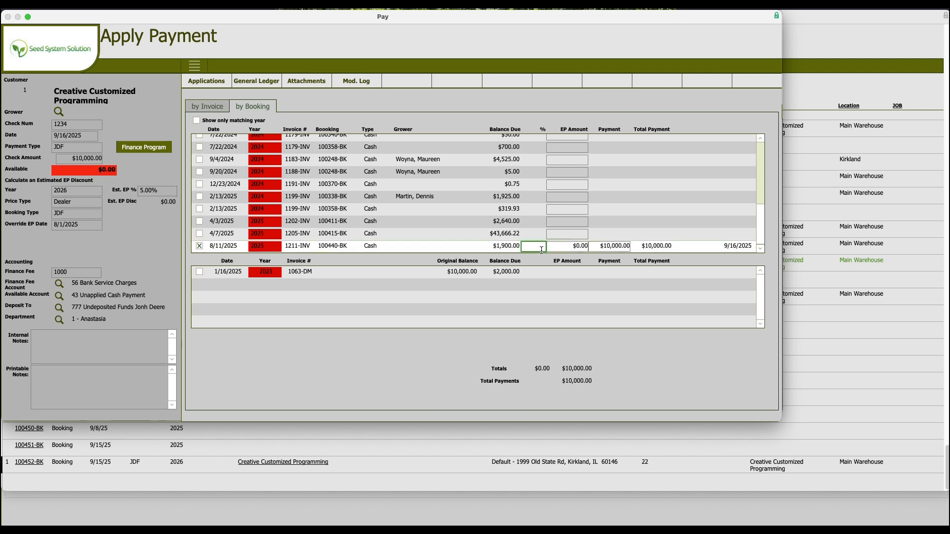
text(.01)
key(Tab)
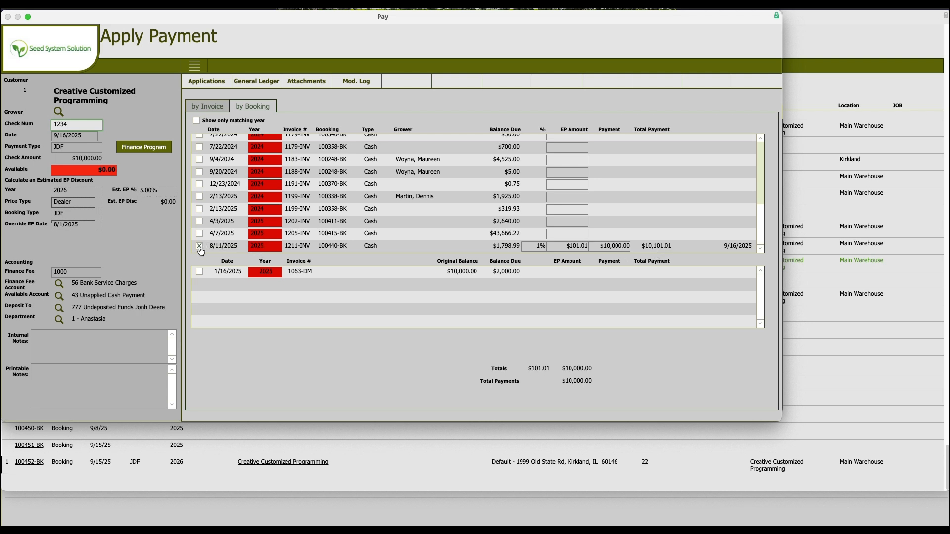
click(200, 248)
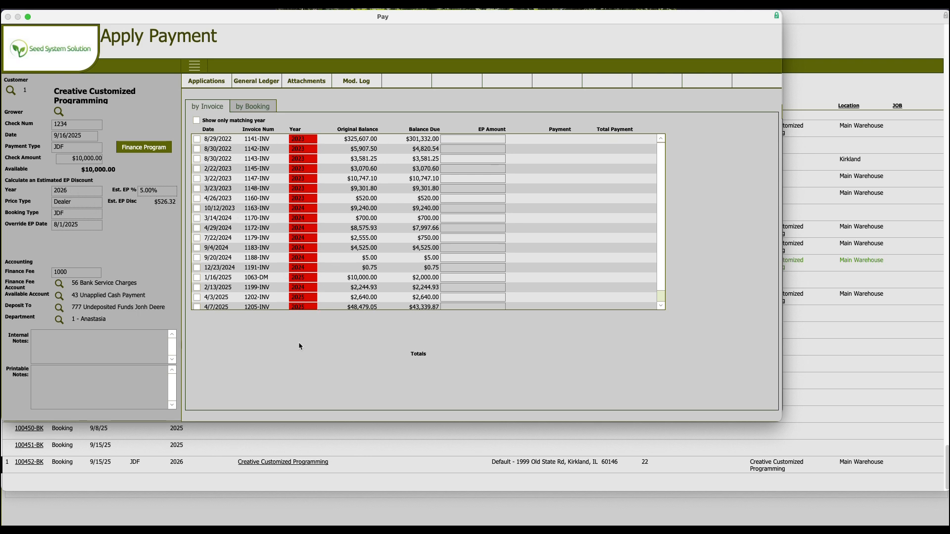
Save the payment and open the Customer Booking and Pymt Totals report
click(76, 66)
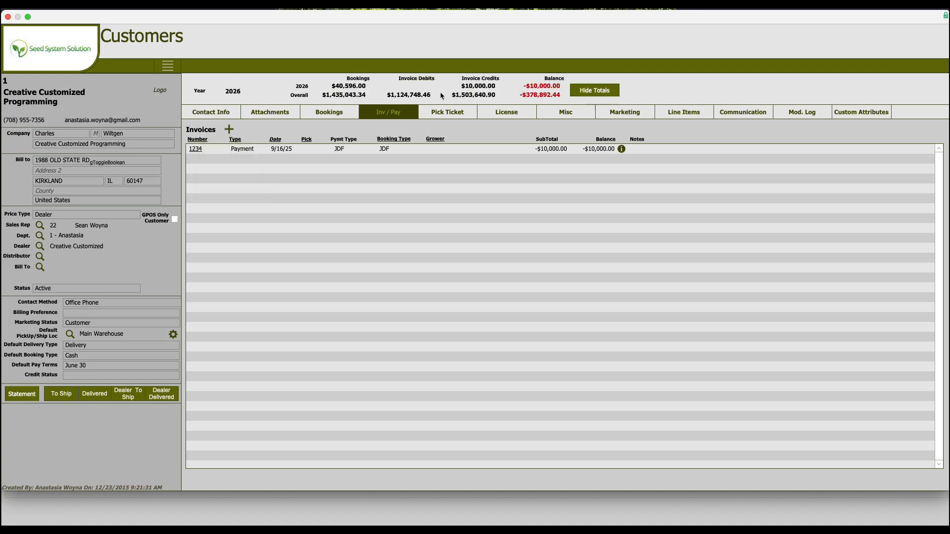
click(74, 68)
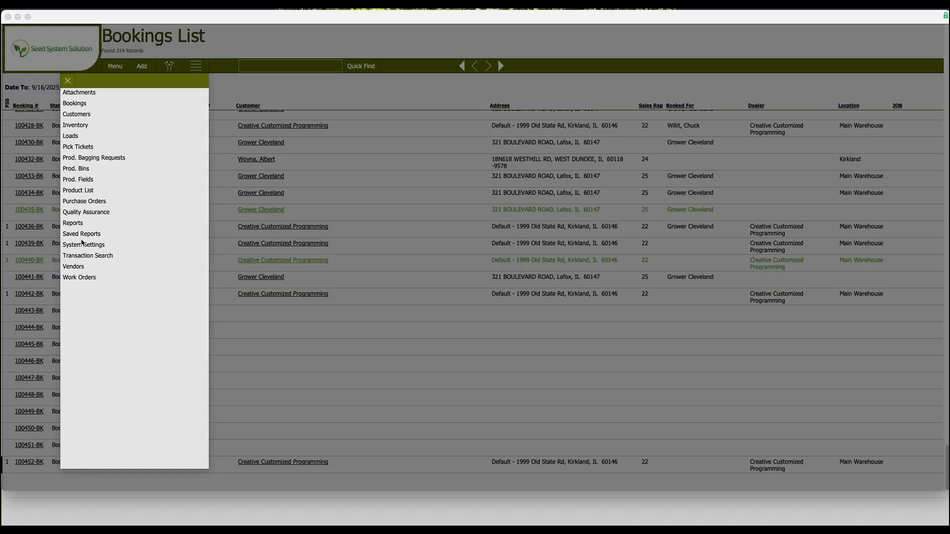
click(78, 223)
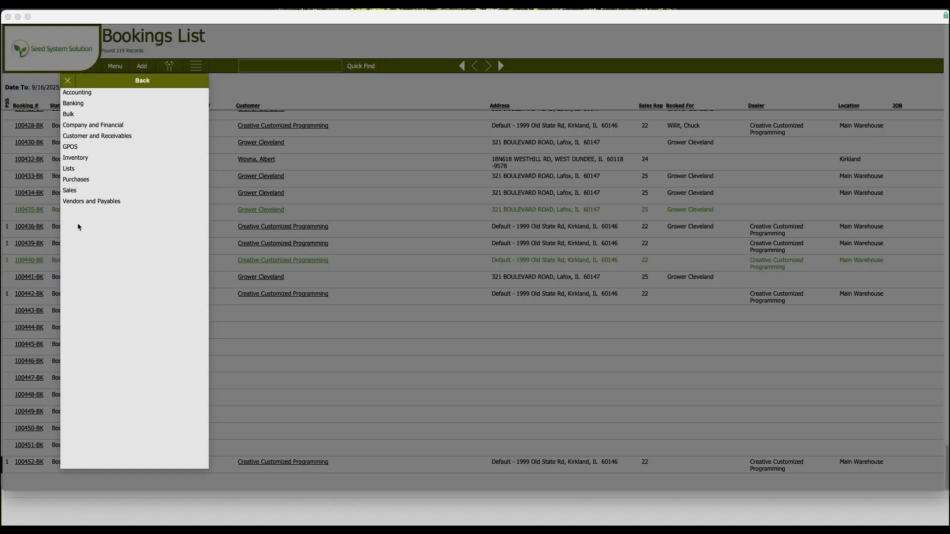
click(99, 137)
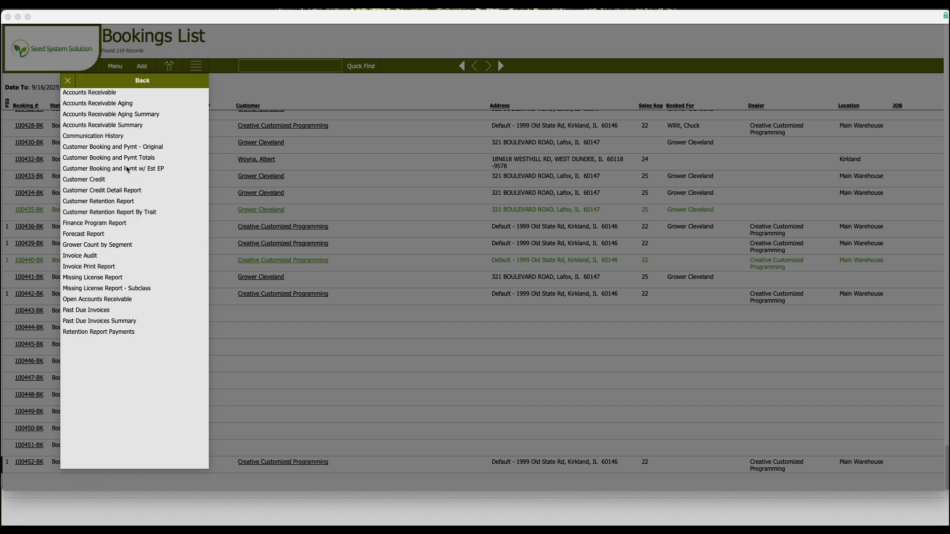
click(148, 158)
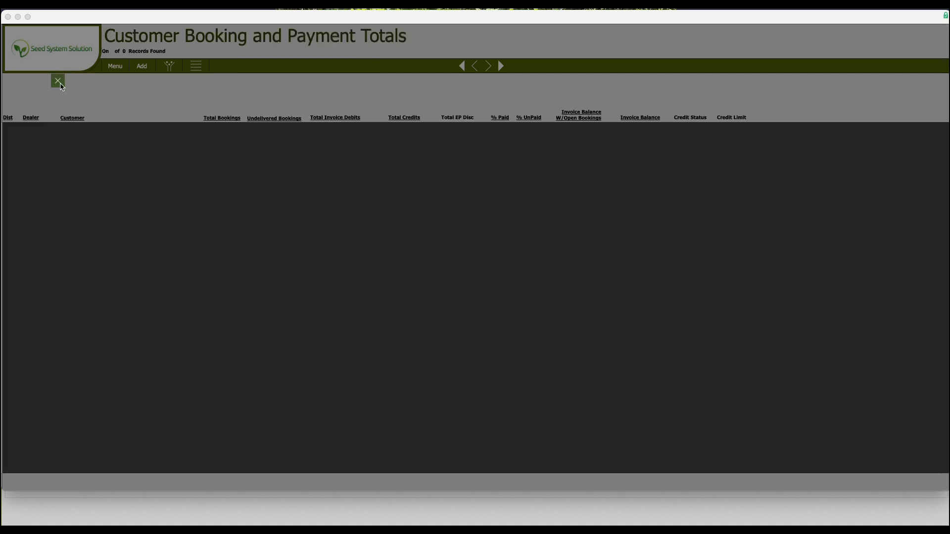
Open the Customer Booking and Pymt w/ Est EP report and run it for the found customer
click(59, 83)
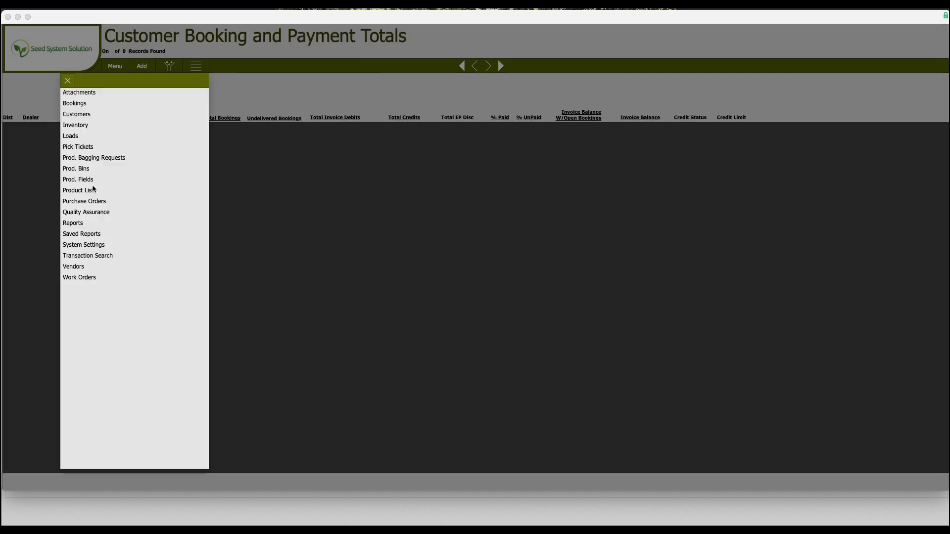
click(71, 224)
click(93, 137)
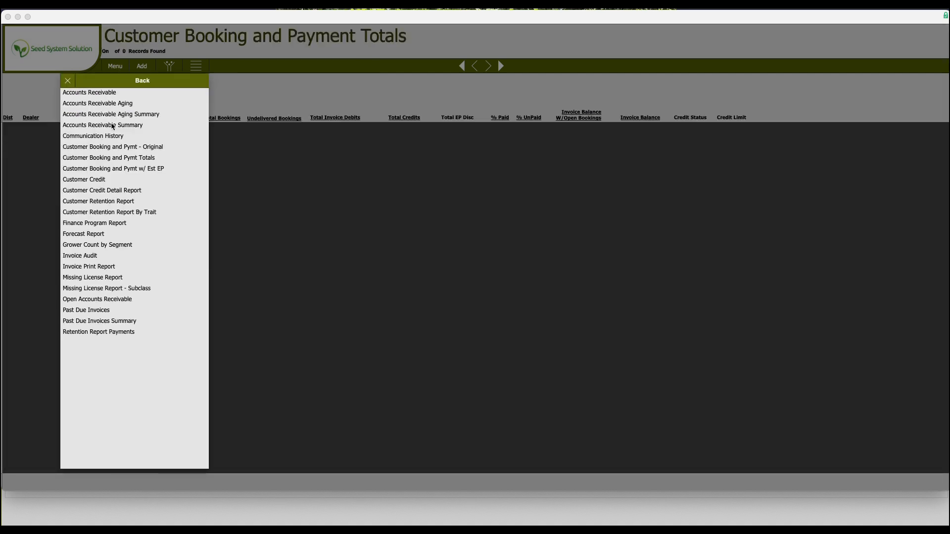
click(120, 168)
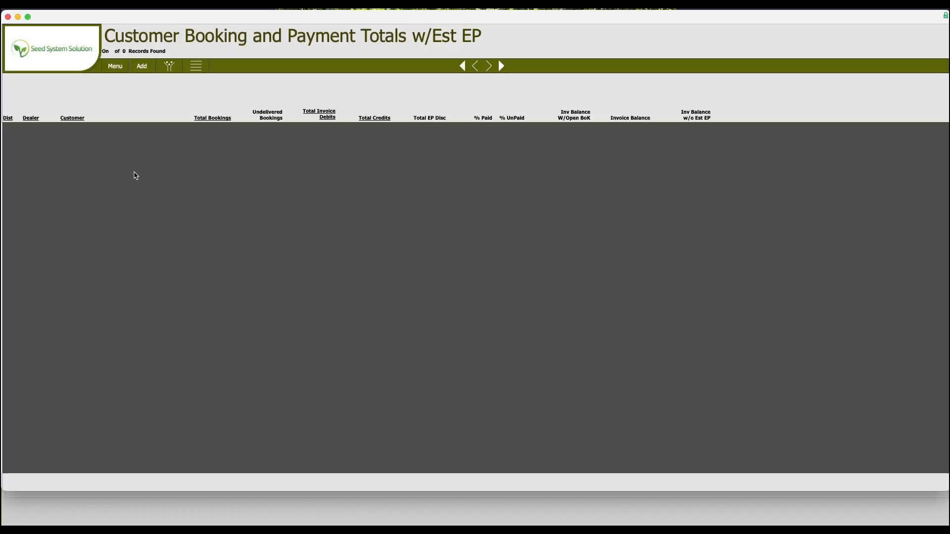
click(169, 66)
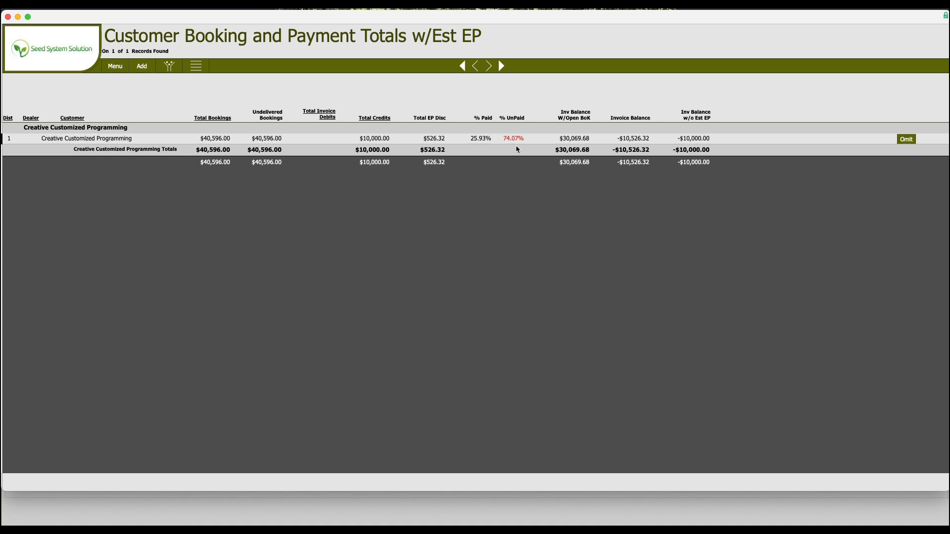
Open the Finance Program Report
click(112, 66)
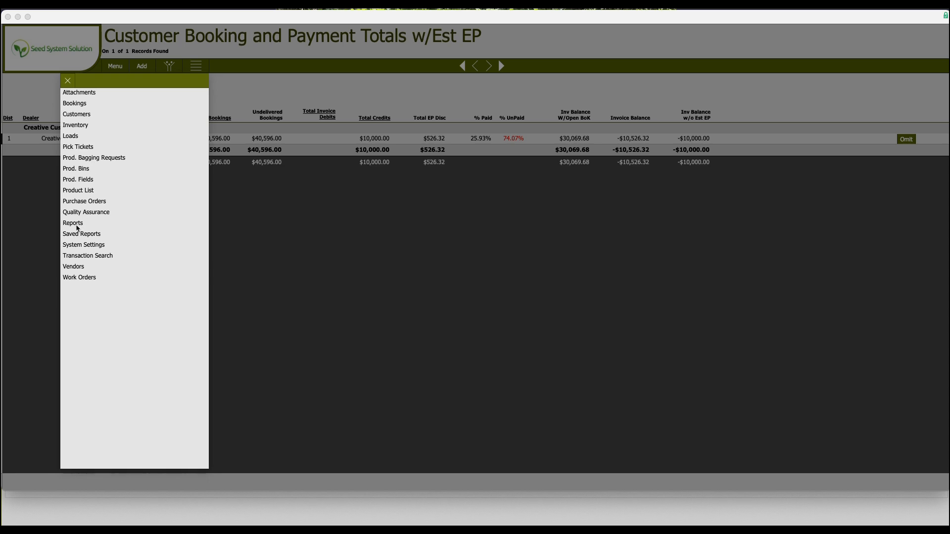
click(75, 224)
click(88, 136)
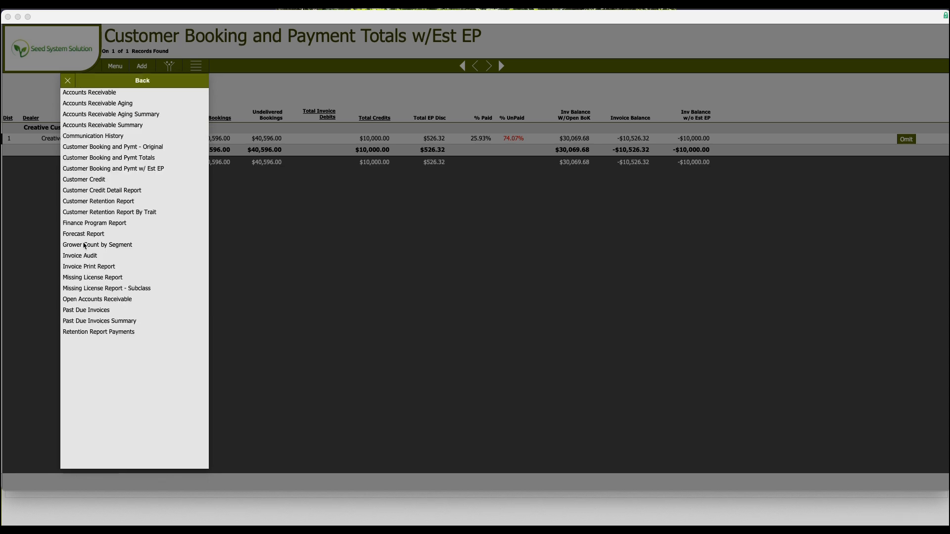
click(84, 224)
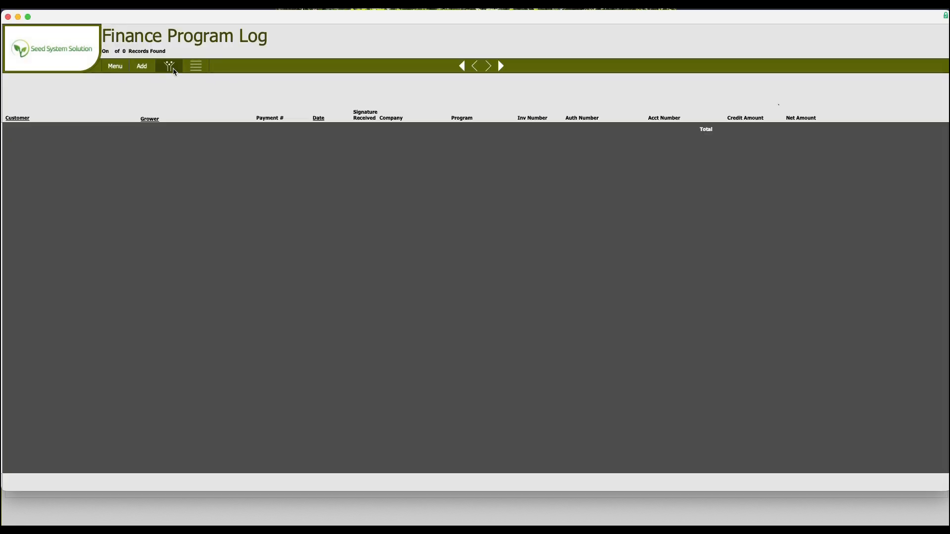
click(174, 72)
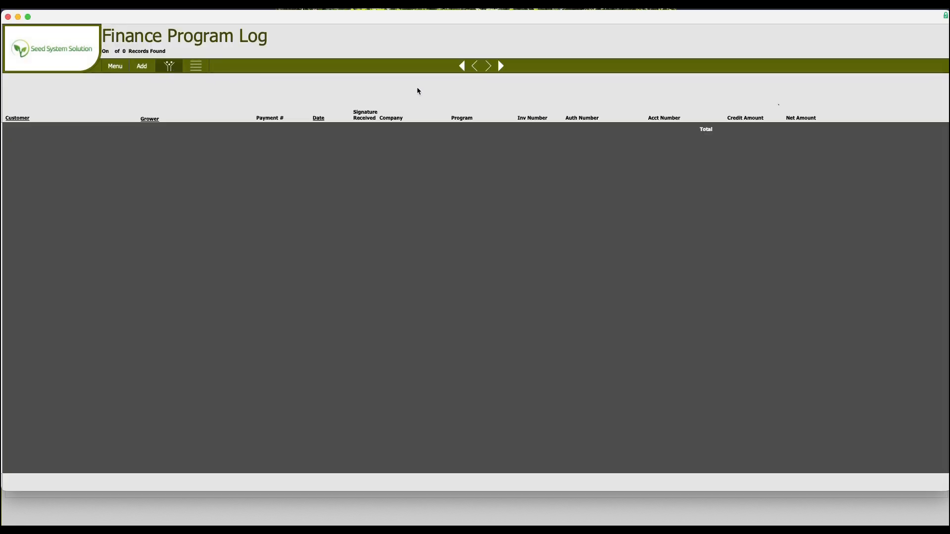